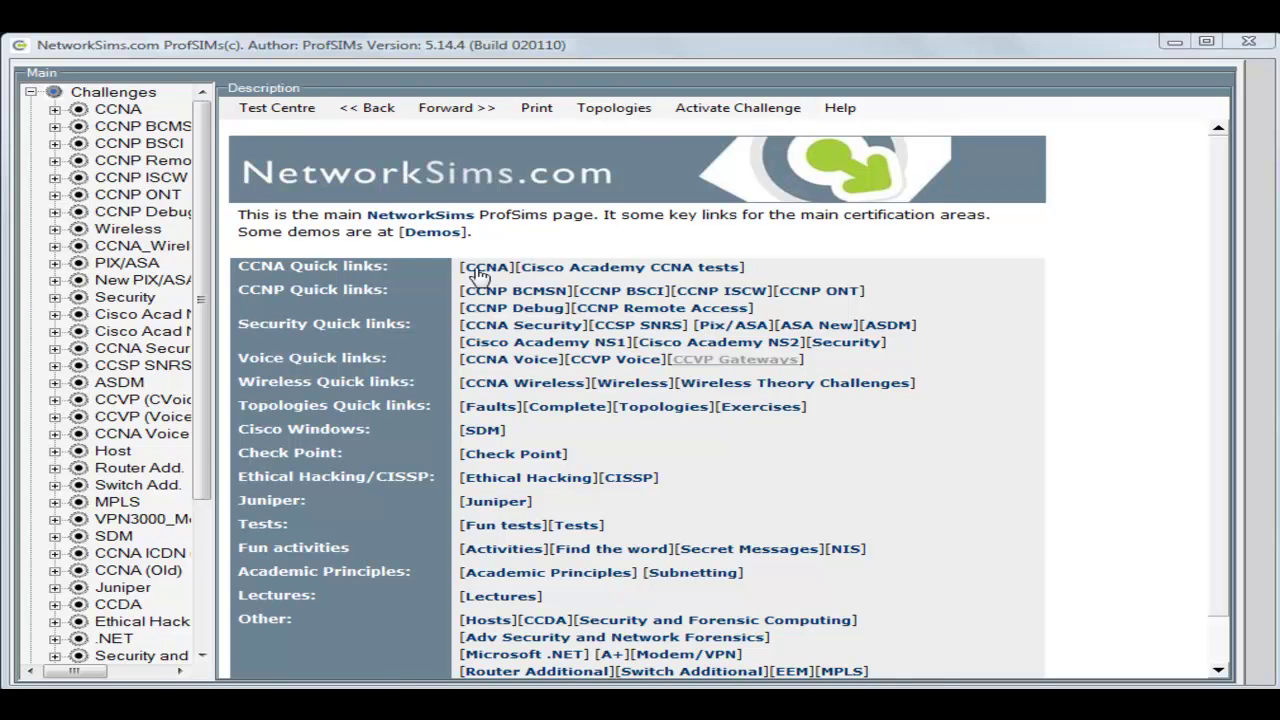
Launch the Toolkit from the Test Centre menu.
click(288, 113)
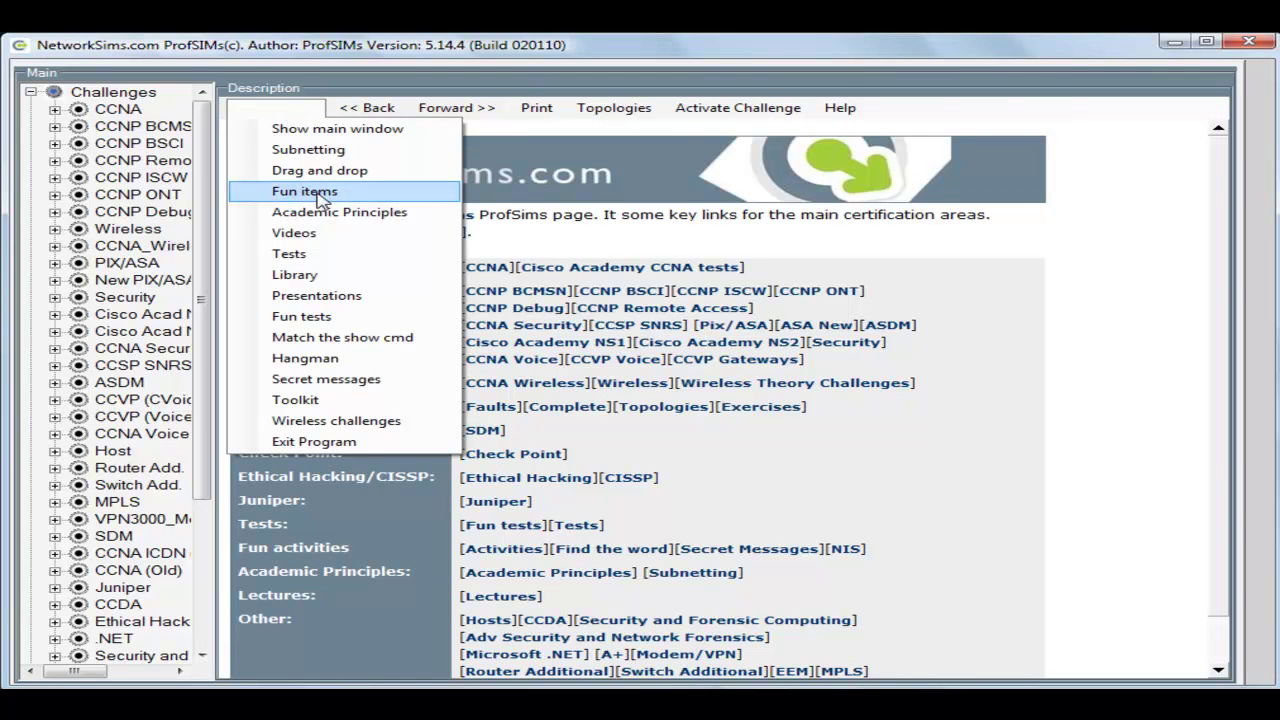
click(328, 404)
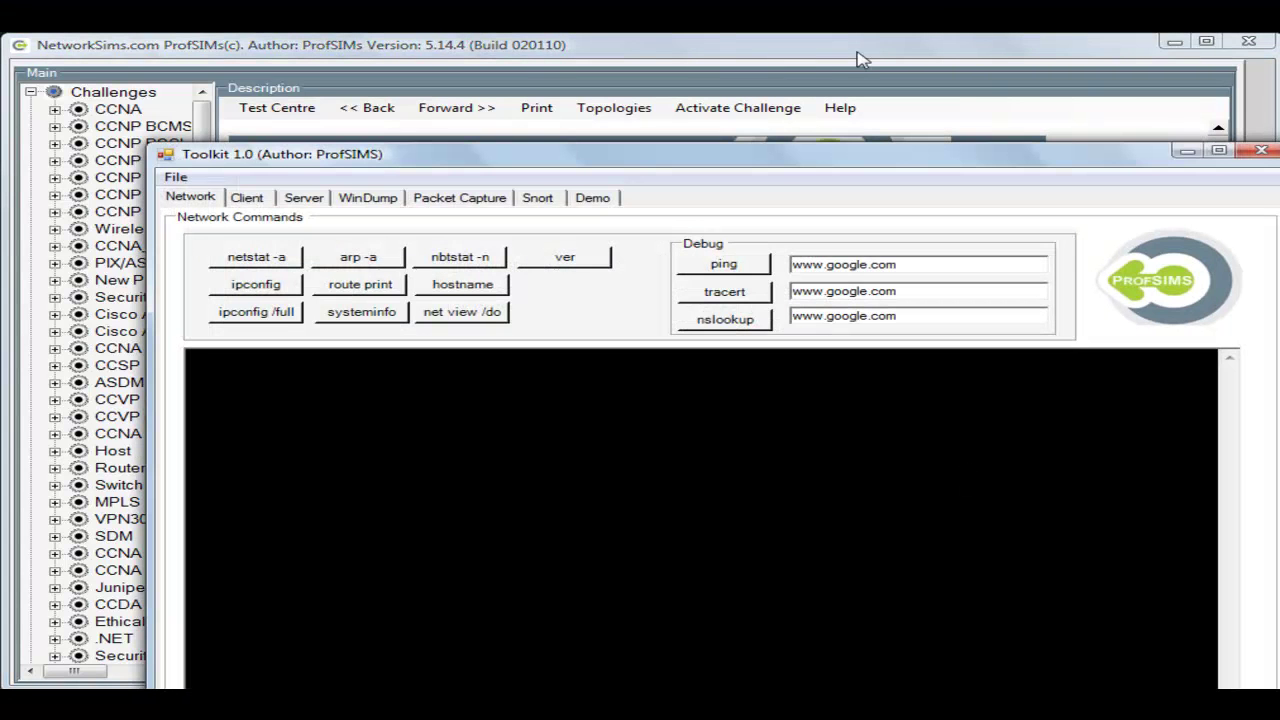
Show the Snort page and confirm alert.ids does not exist yet, declining to create it.
mouse_move(785, 159)
mouse_down()
mouse_move(705, 118)
mouse_move(716, 93)
mouse_up()
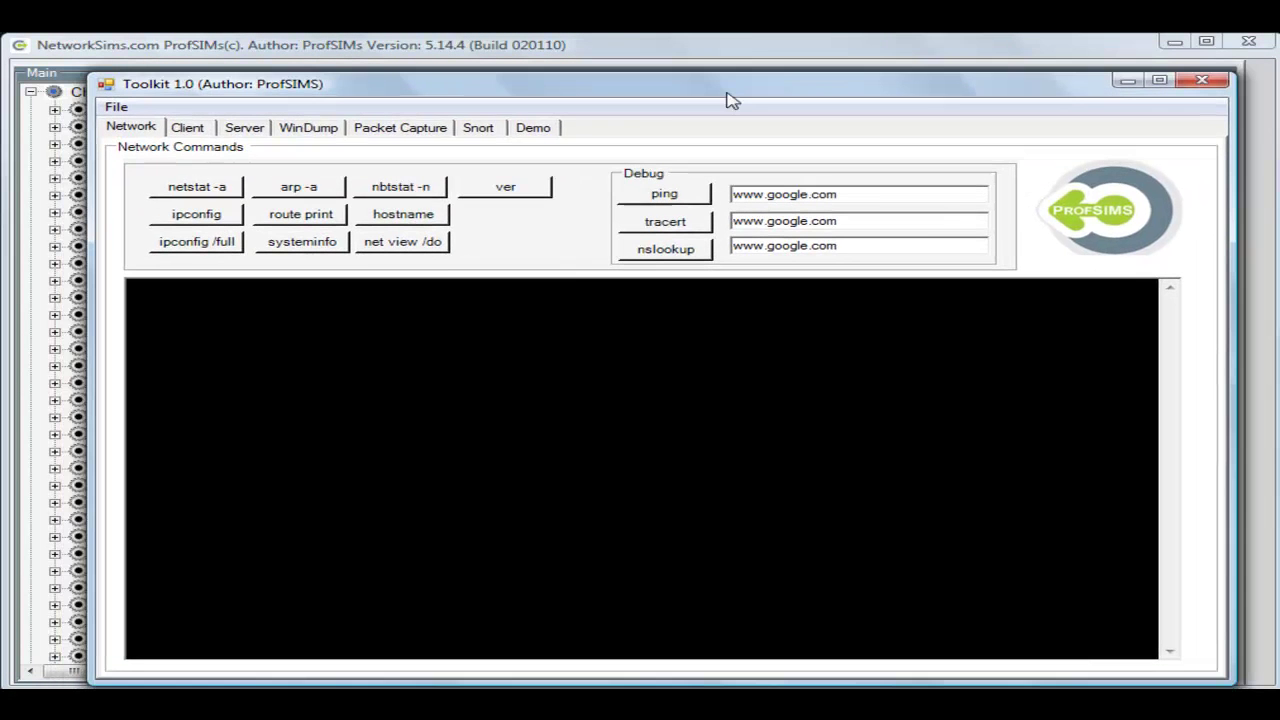
click(480, 130)
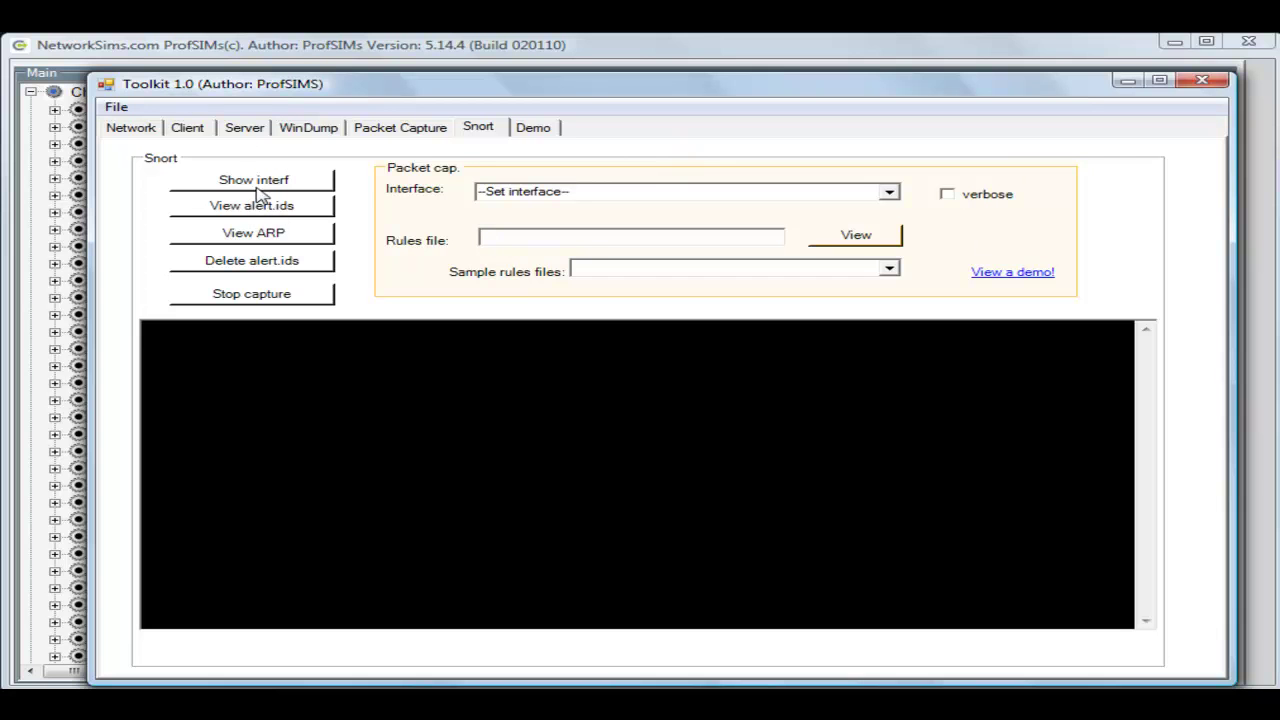
click(254, 210)
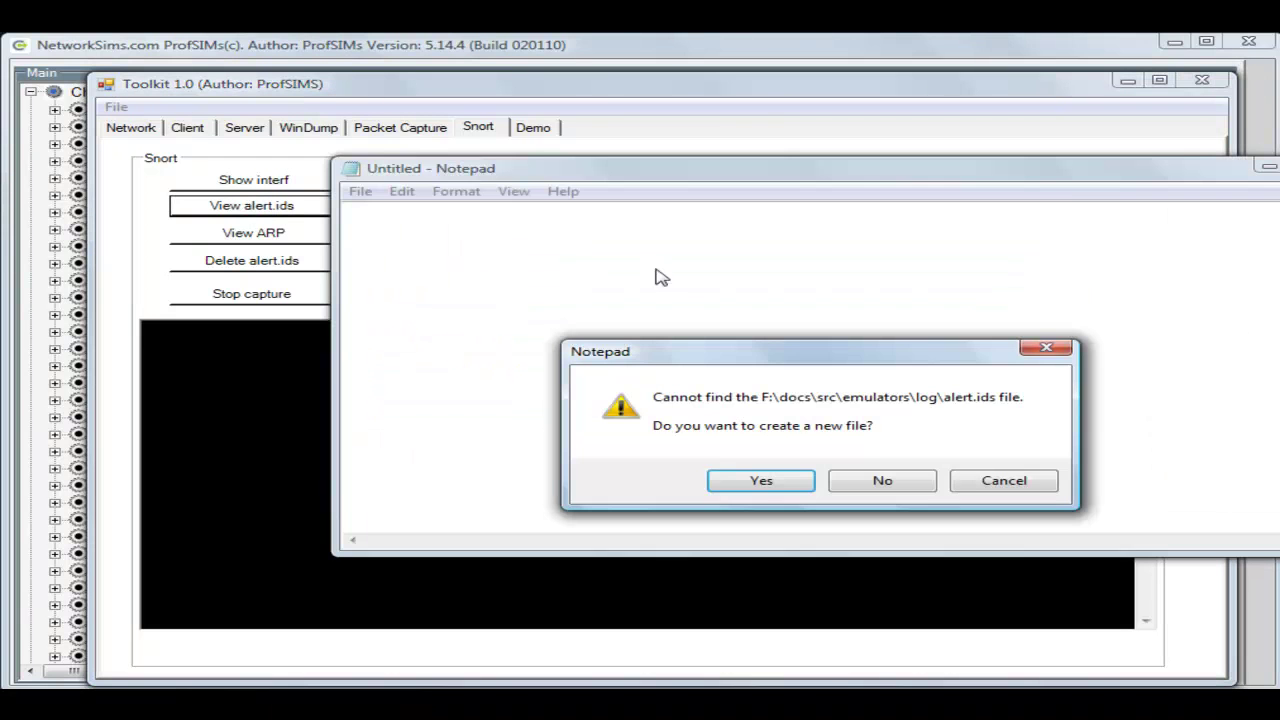
click(882, 482)
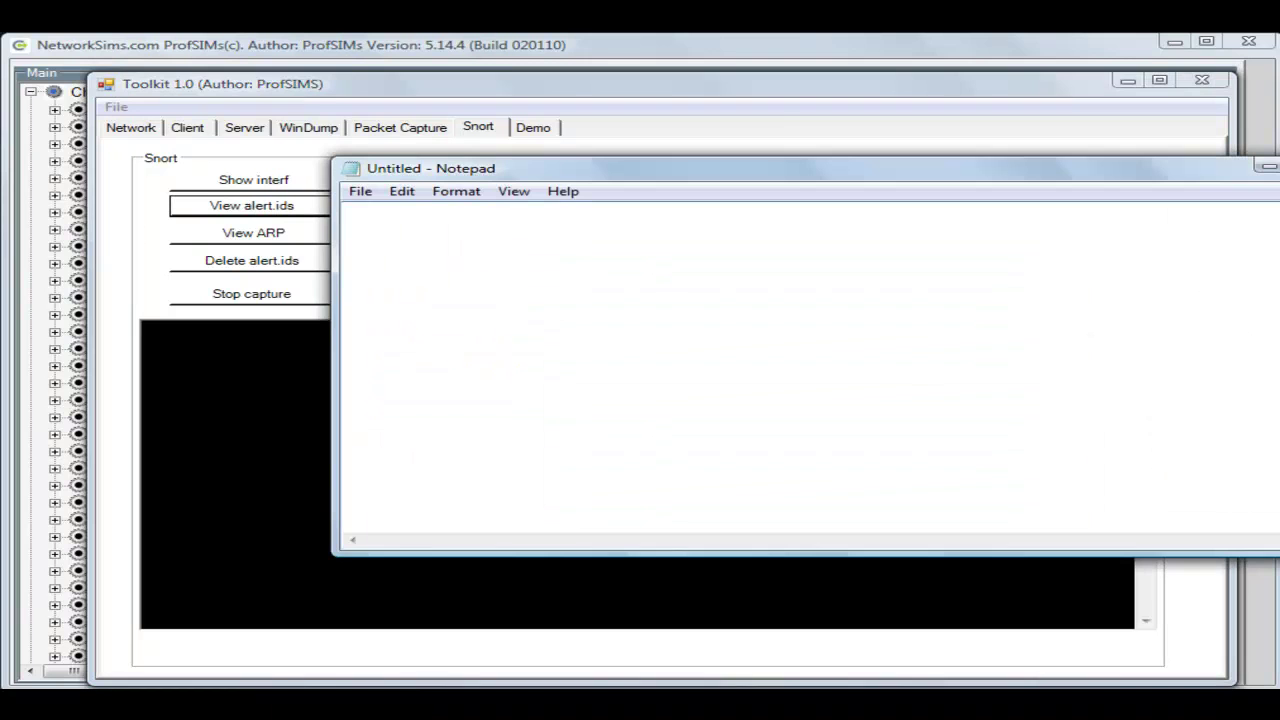
key(alt+F4)
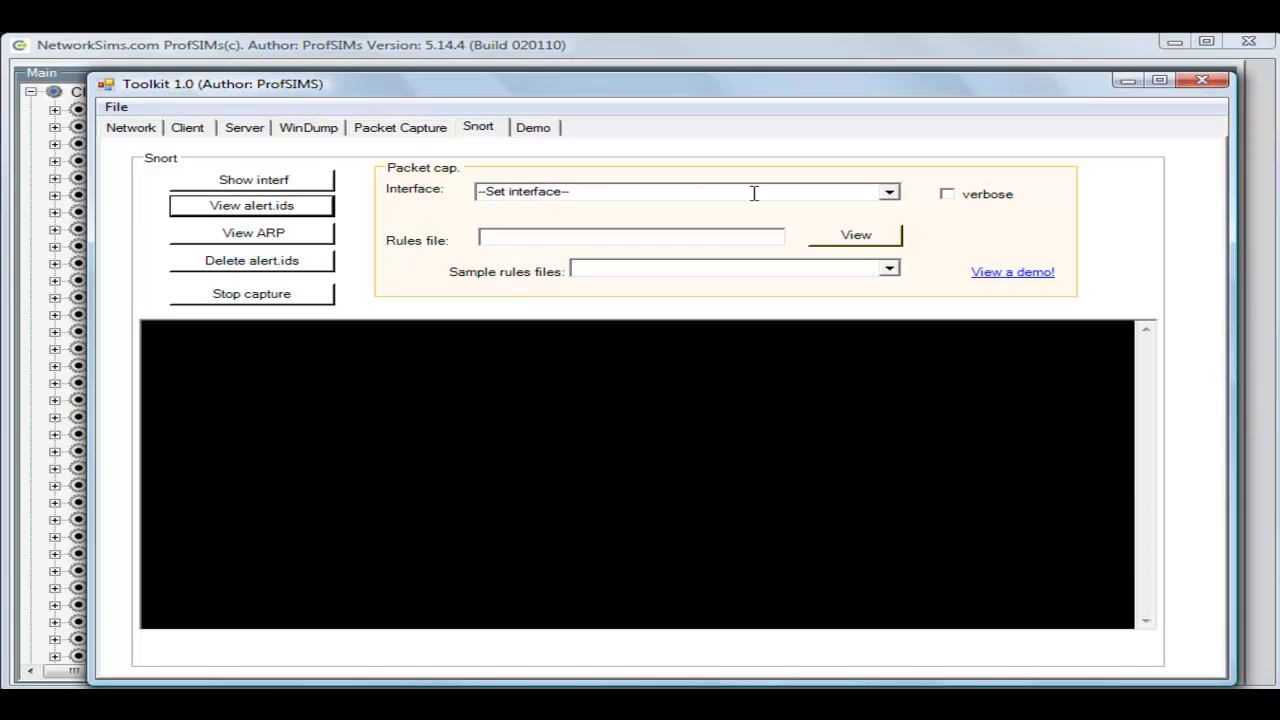
Select rules\icmp.rules and inspect its abcdefghijklmnop content match in Notepad.
click(889, 270)
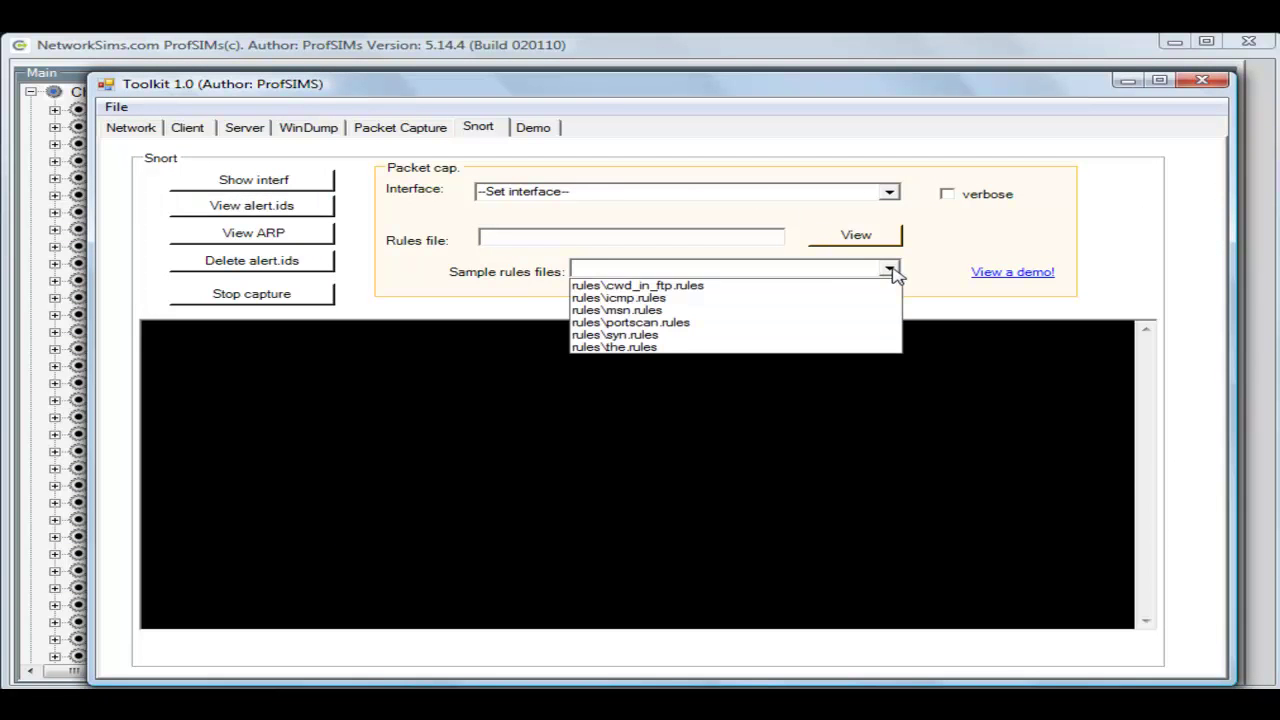
click(770, 298)
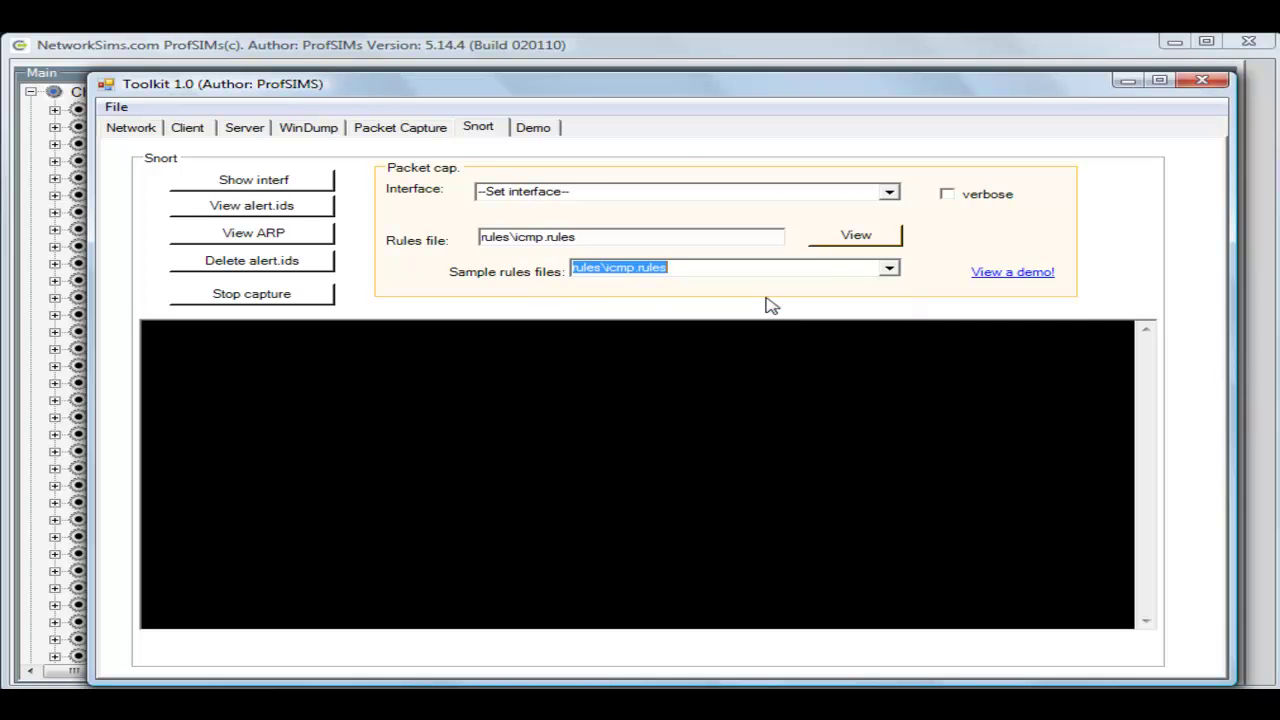
click(858, 240)
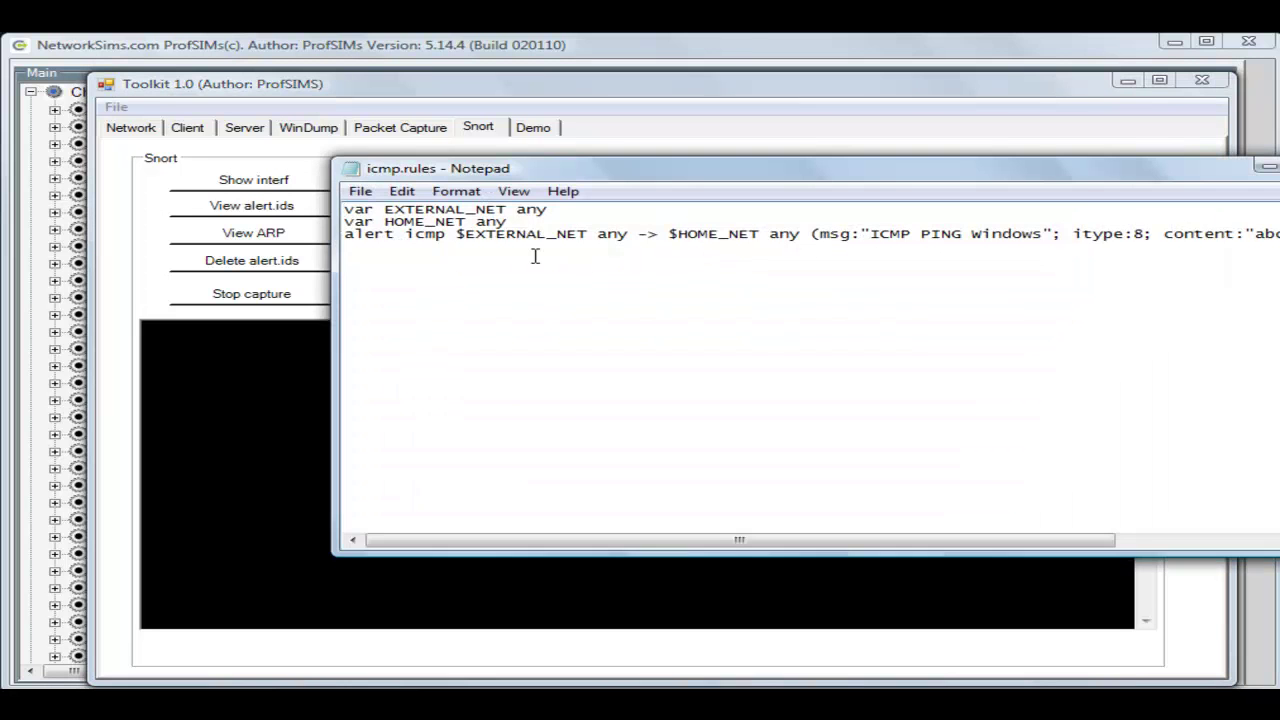
mouse_move(666, 540)
mouse_down()
mouse_move(903, 525)
mouse_move(607, 568)
mouse_move(894, 529)
mouse_up()
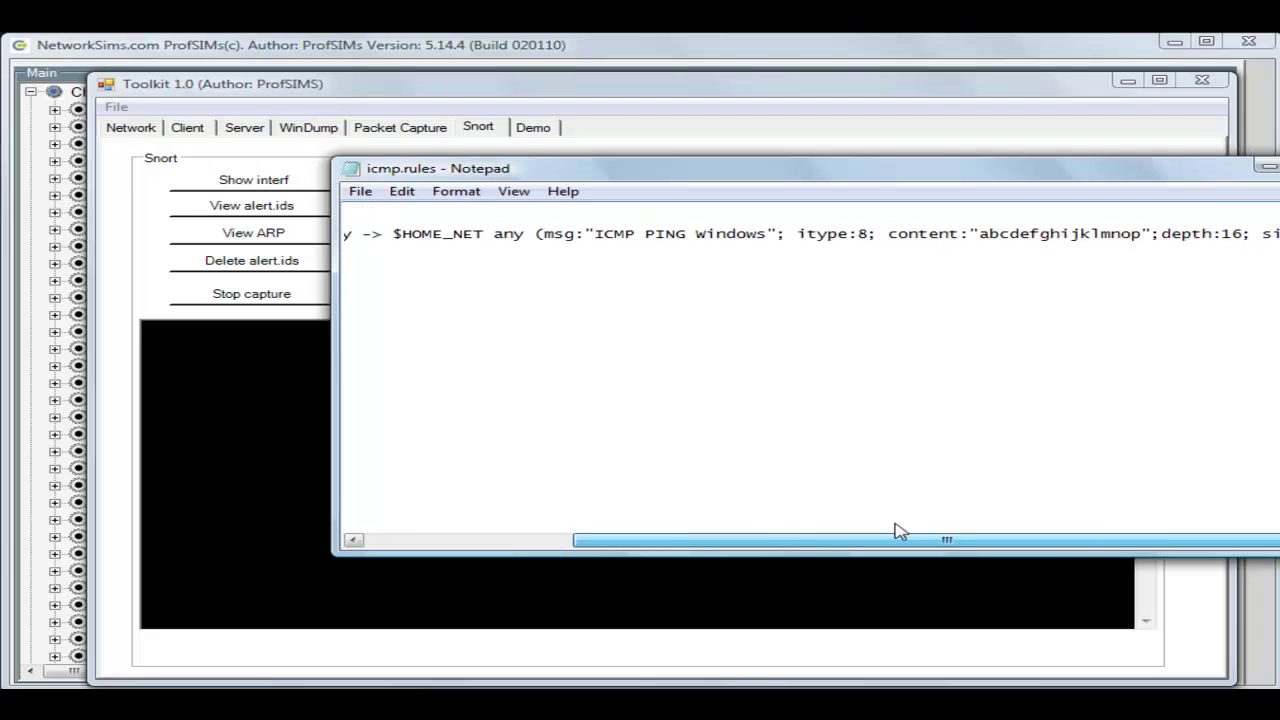
drag(1147, 234, 950, 238)
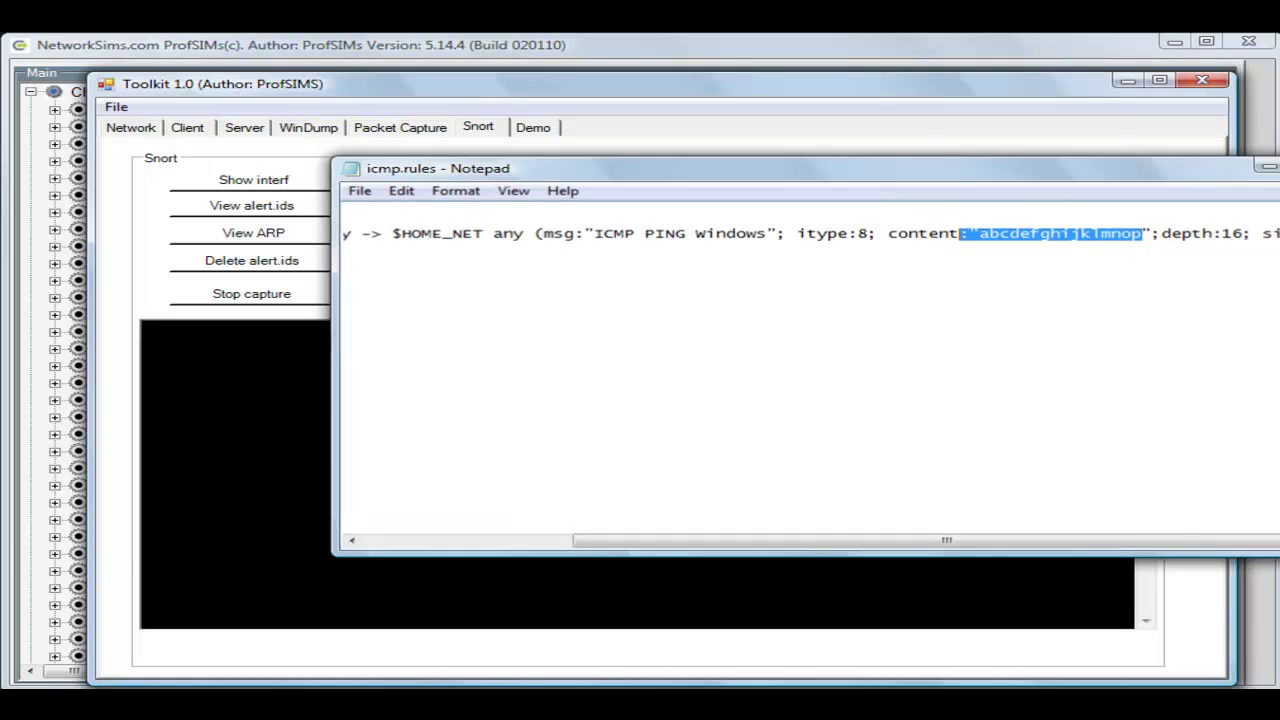
key(alt+F4)
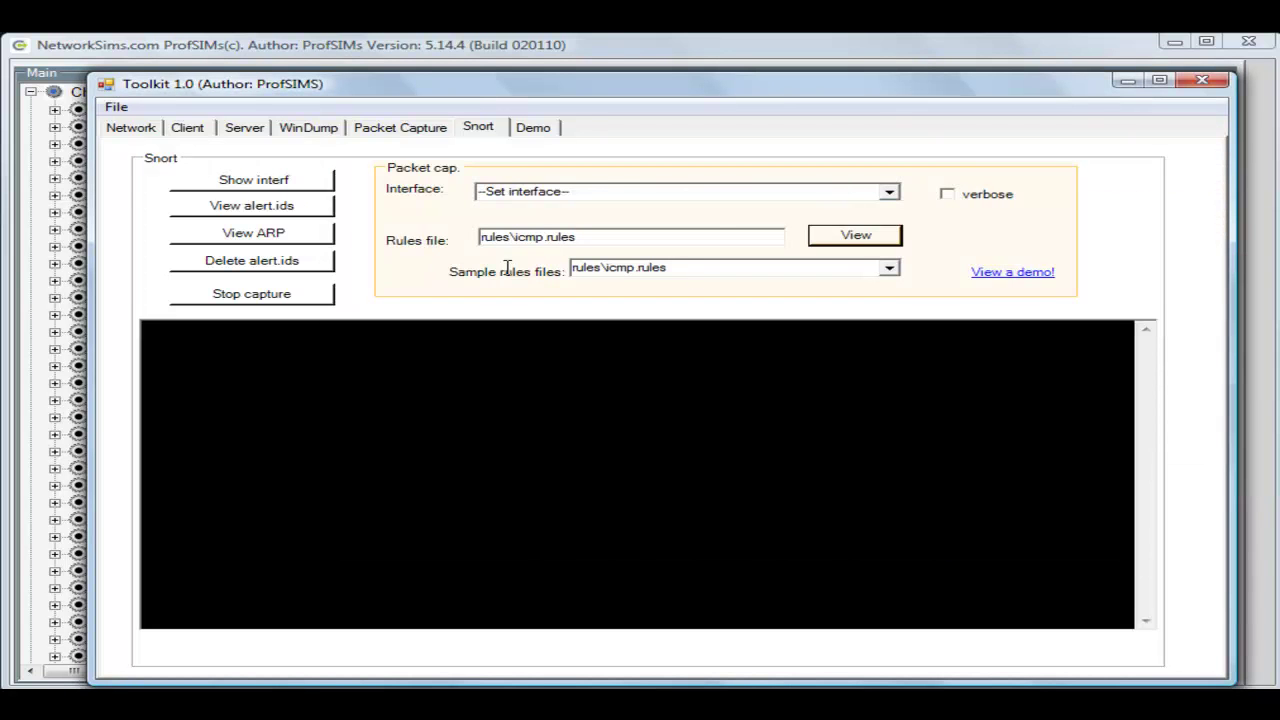
click(889, 192)
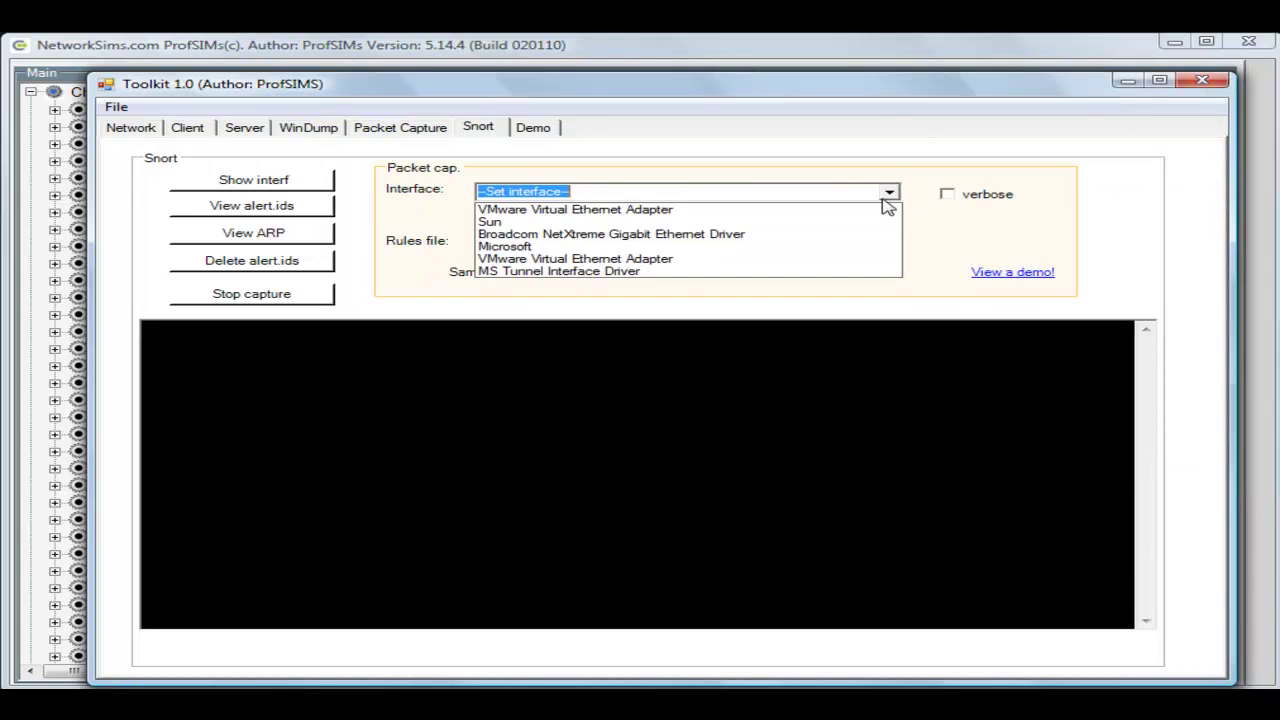
click(612, 250)
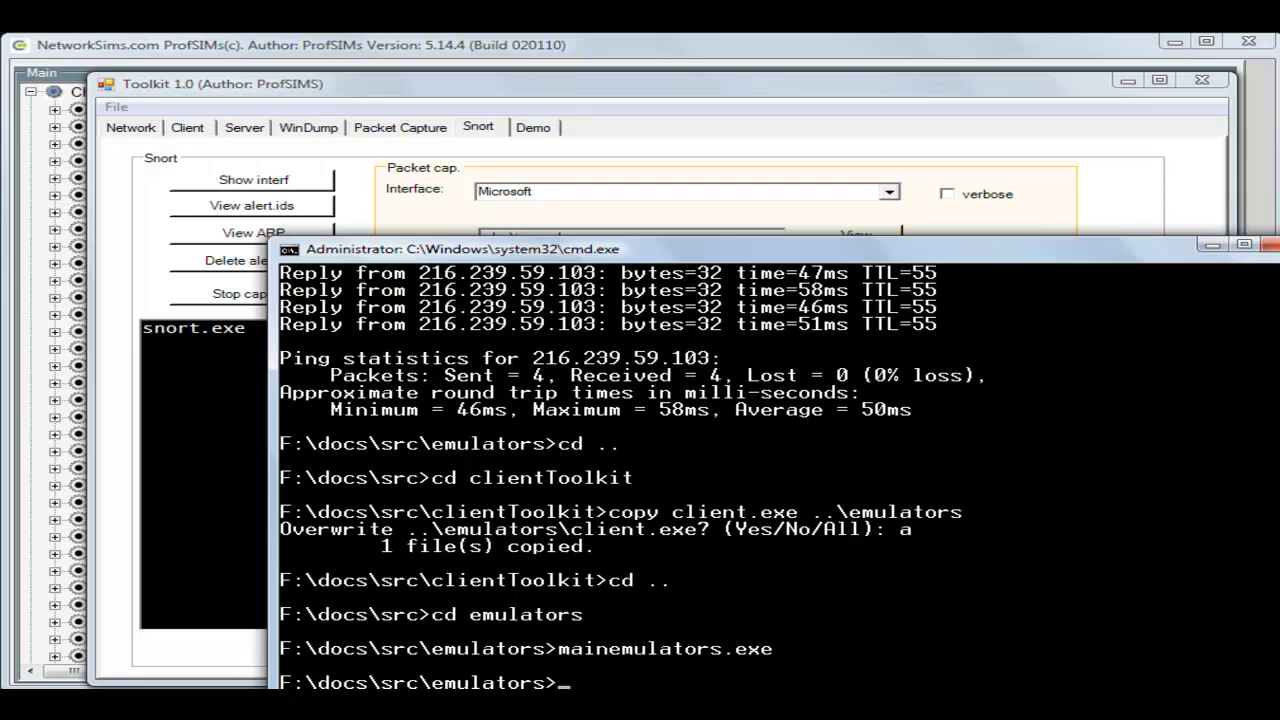
text(cls)
key(Return)
text(ping www.google.com)
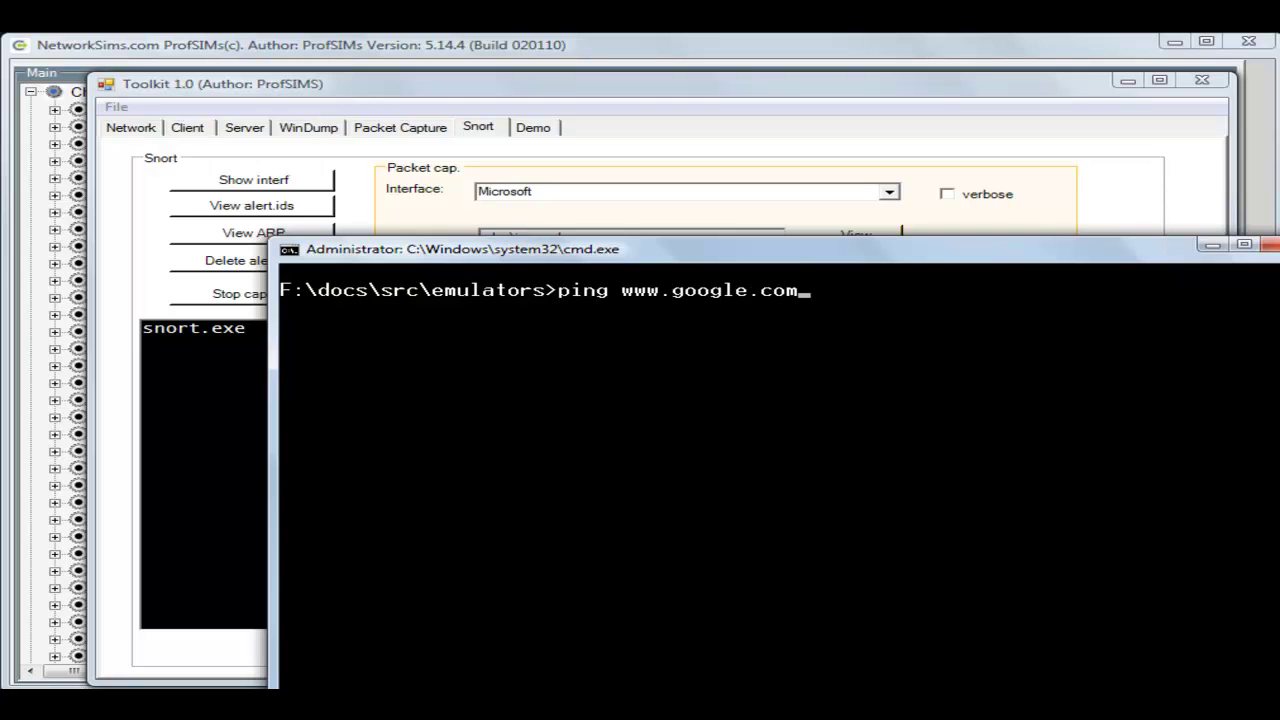
key(Return)
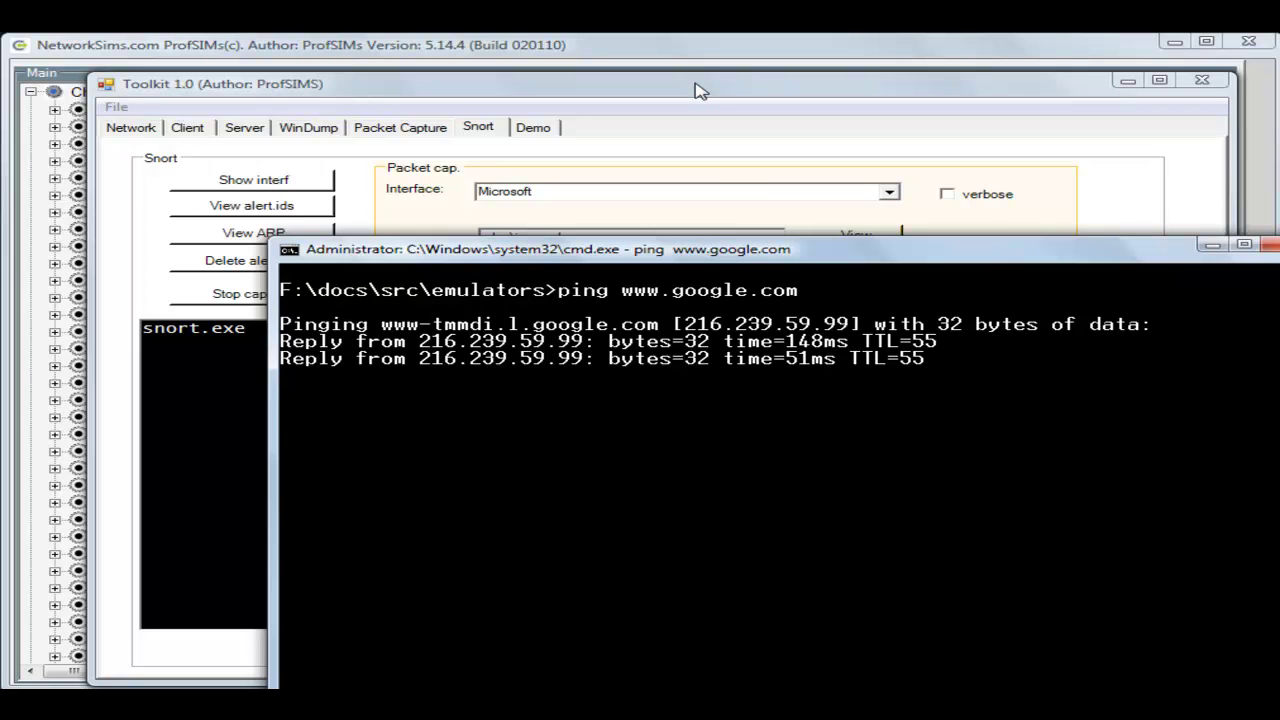
drag(781, 255, 810, 218)
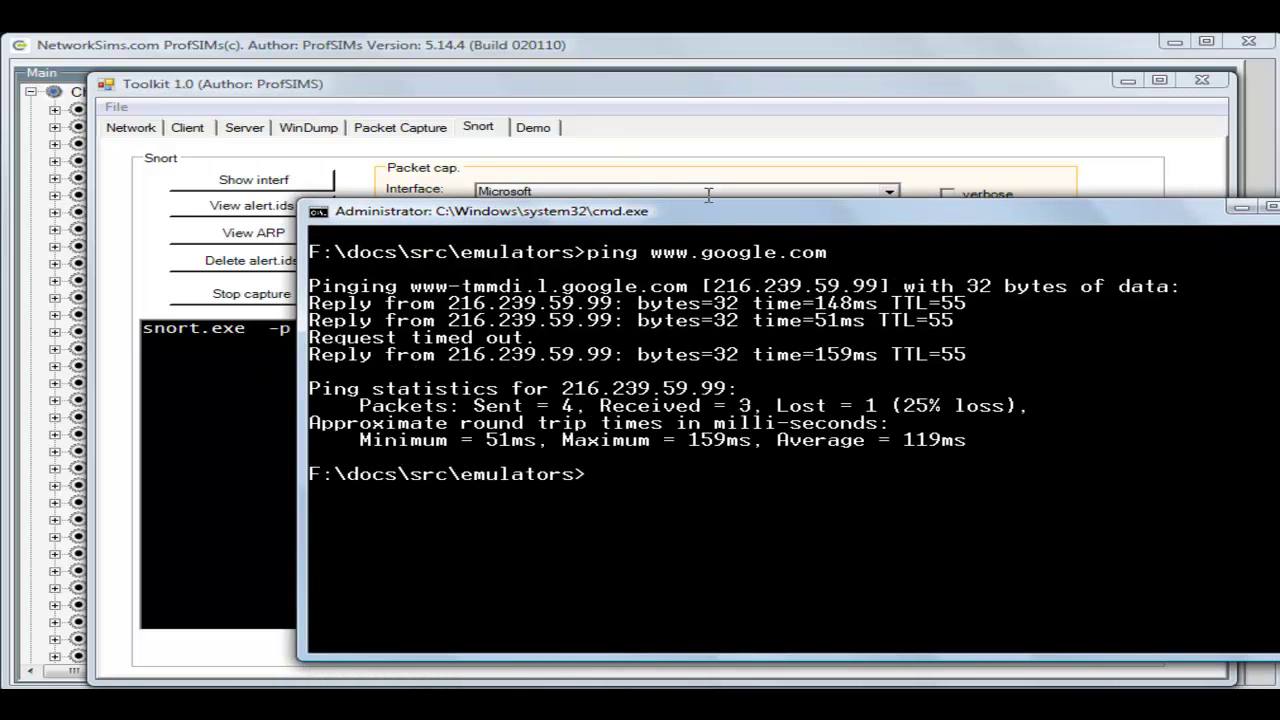
Step through the four ICMP PING Windows alerts to 216.239.59.99 in alert.ids.
click(560, 97)
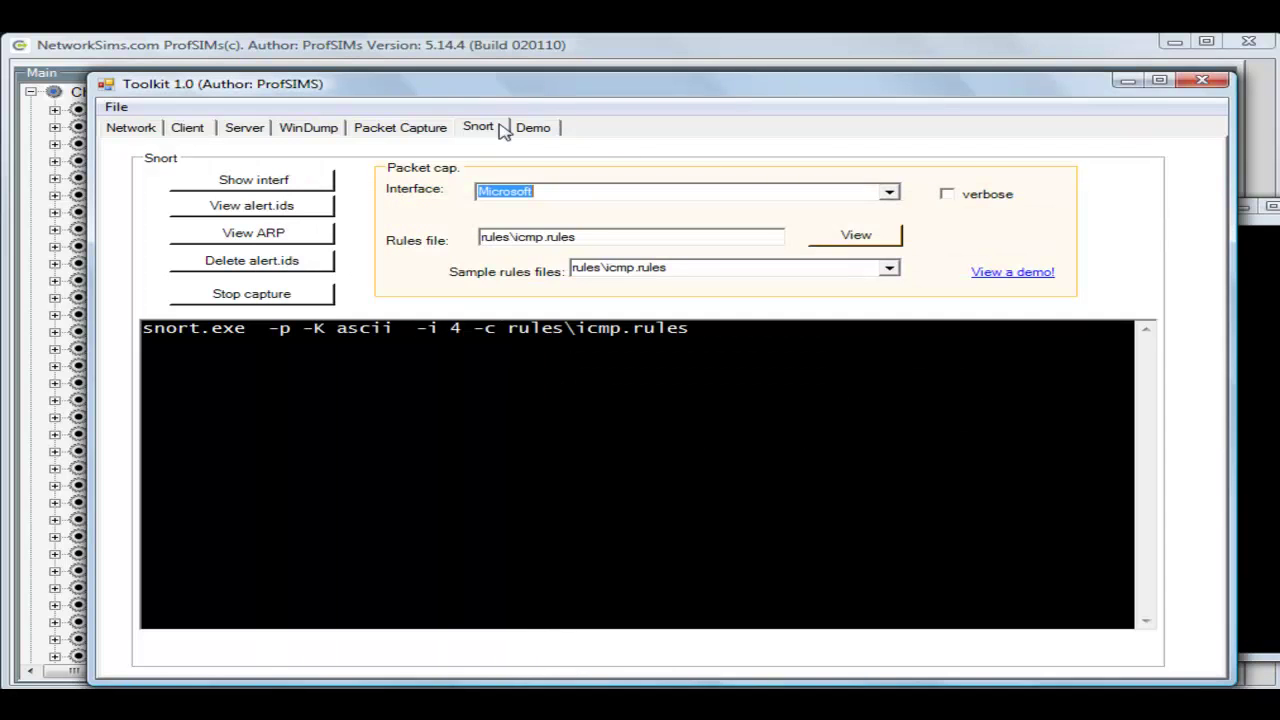
click(265, 207)
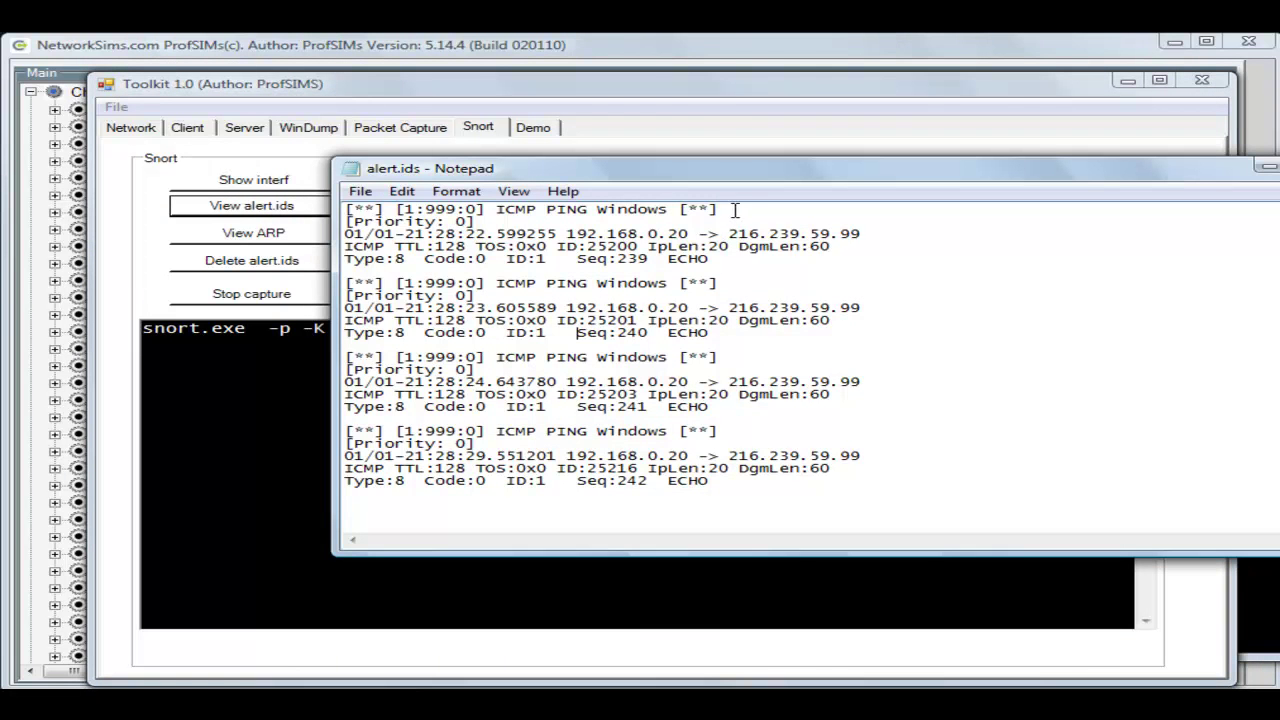
drag(735, 210, 323, 207)
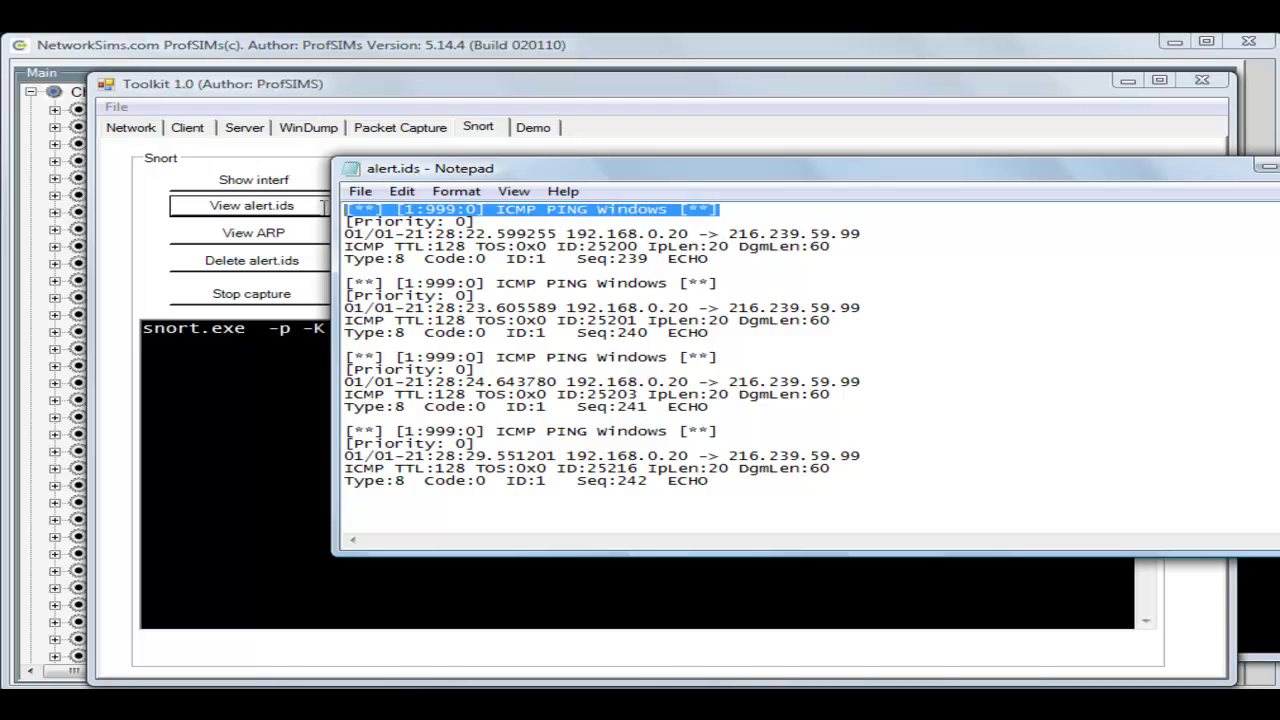
click(667, 288)
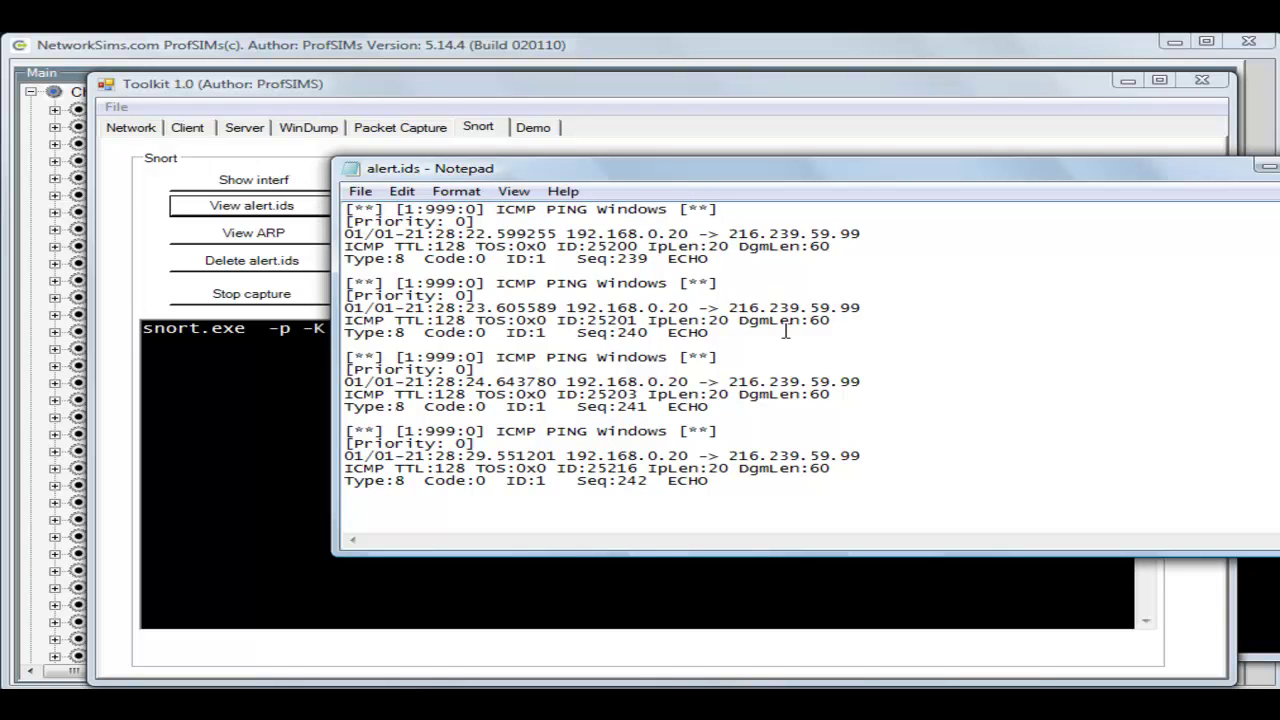
drag(750, 258, 522, 210)
drag(735, 336, 505, 308)
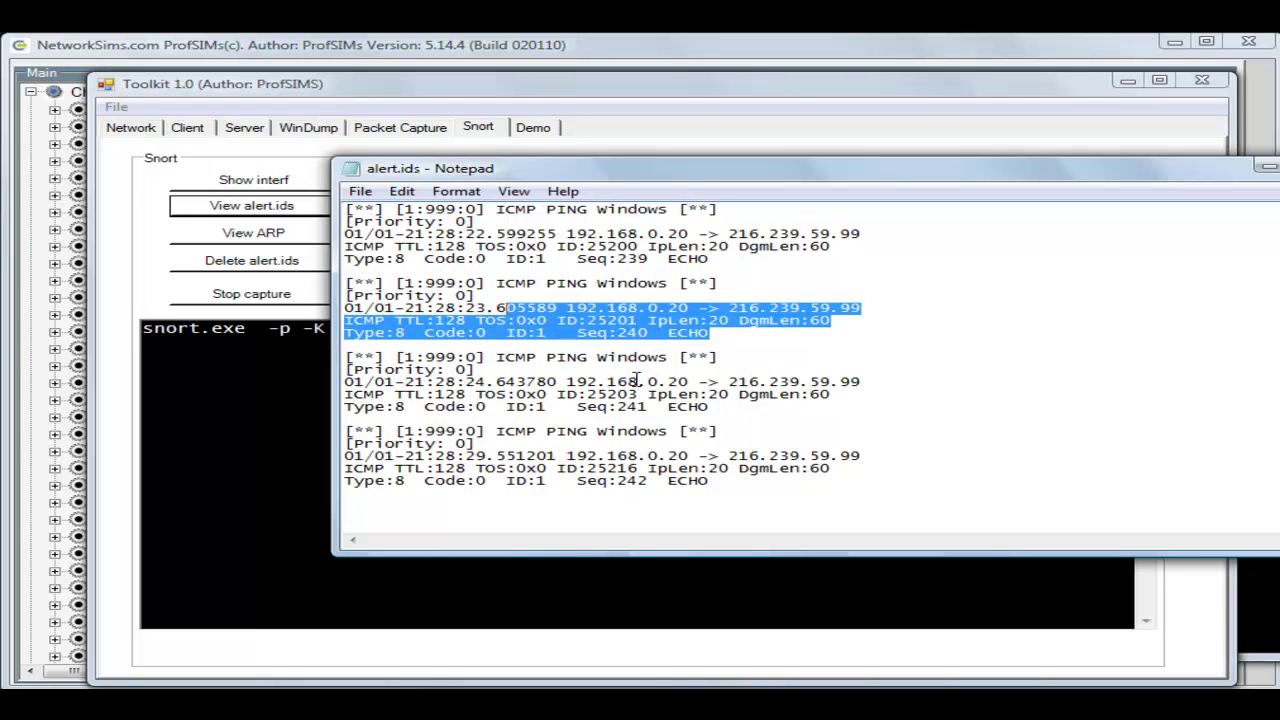
drag(722, 404, 497, 357)
drag(746, 482, 337, 432)
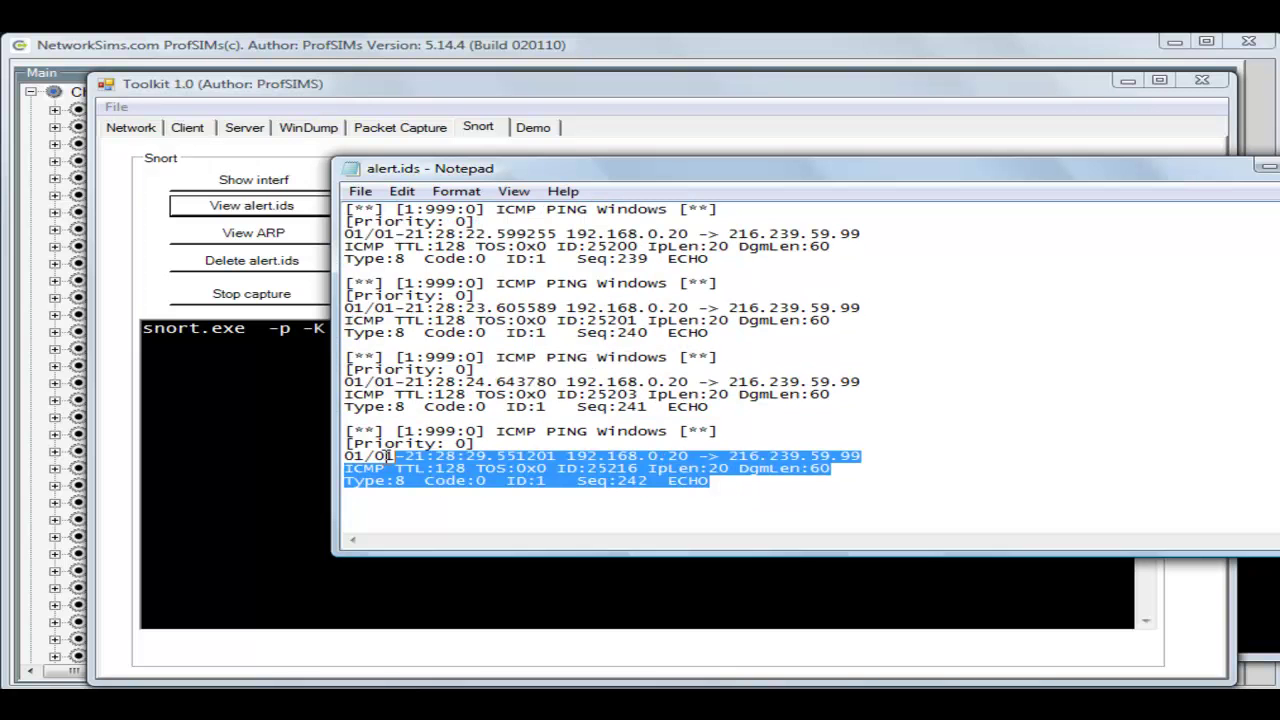
key(alt+F4)
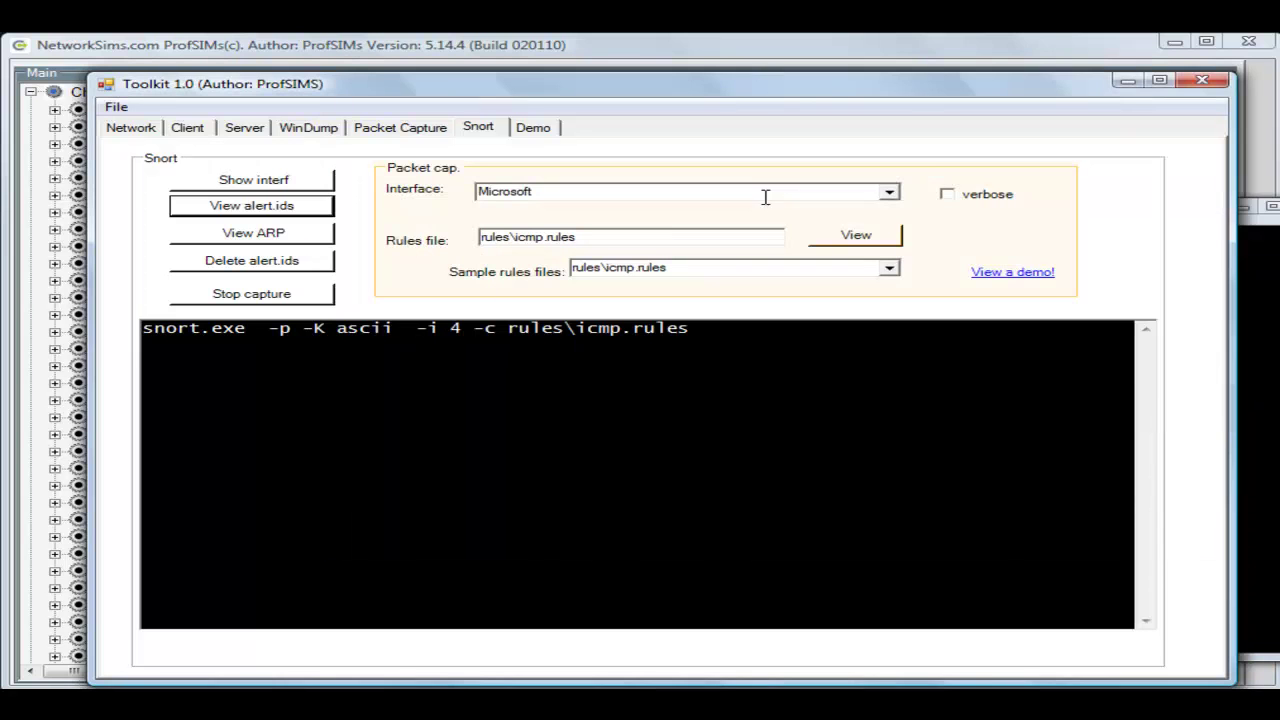
Stop the Snort capture and find that the ARP log does not exist yet.
click(290, 300)
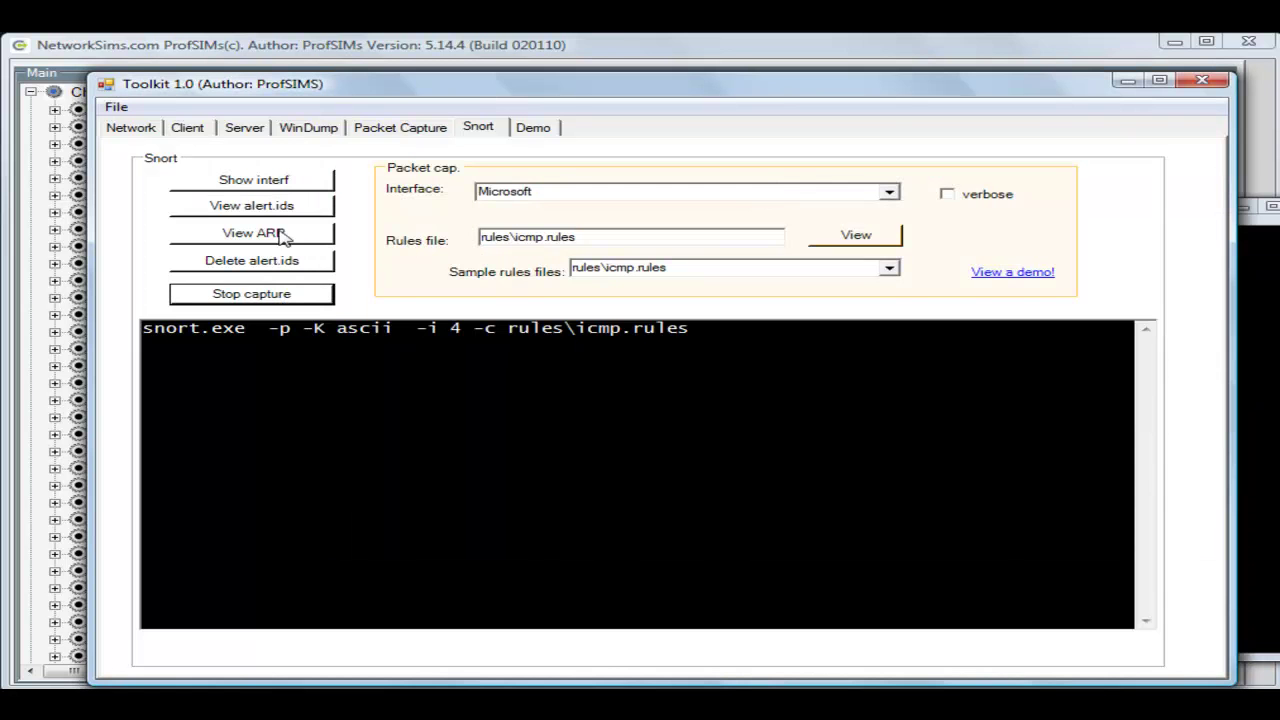
click(280, 232)
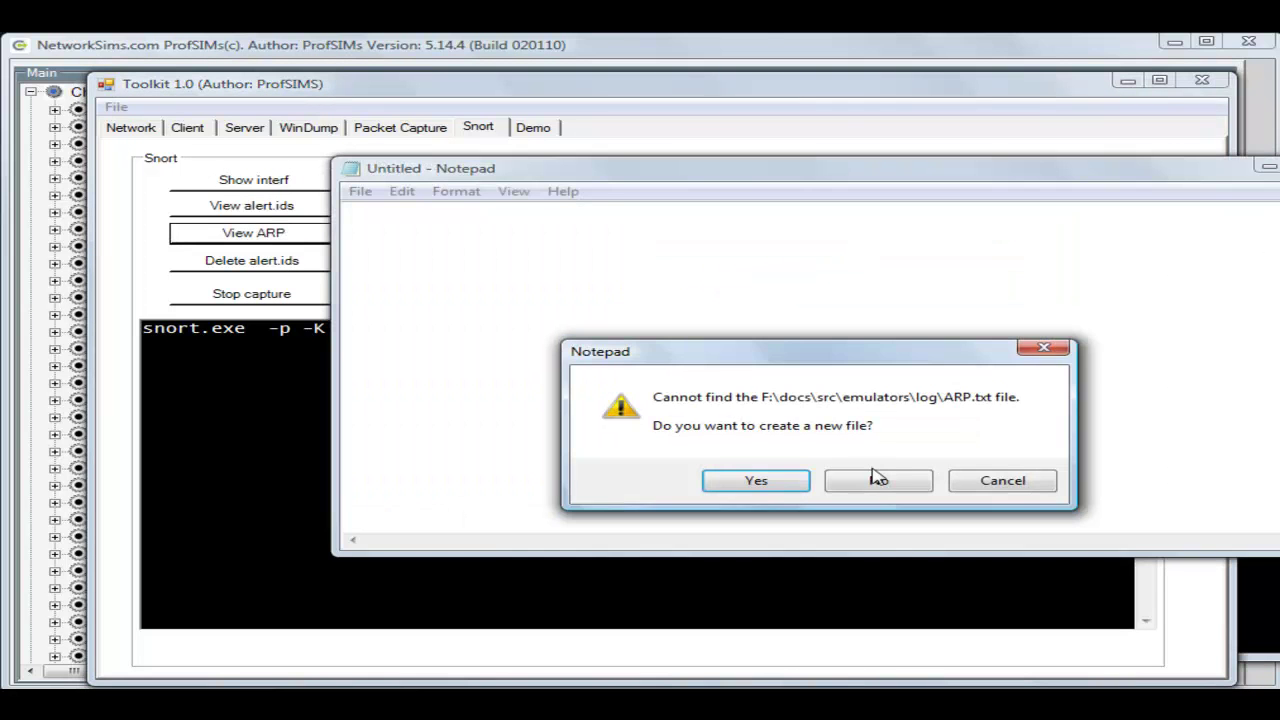
click(878, 480)
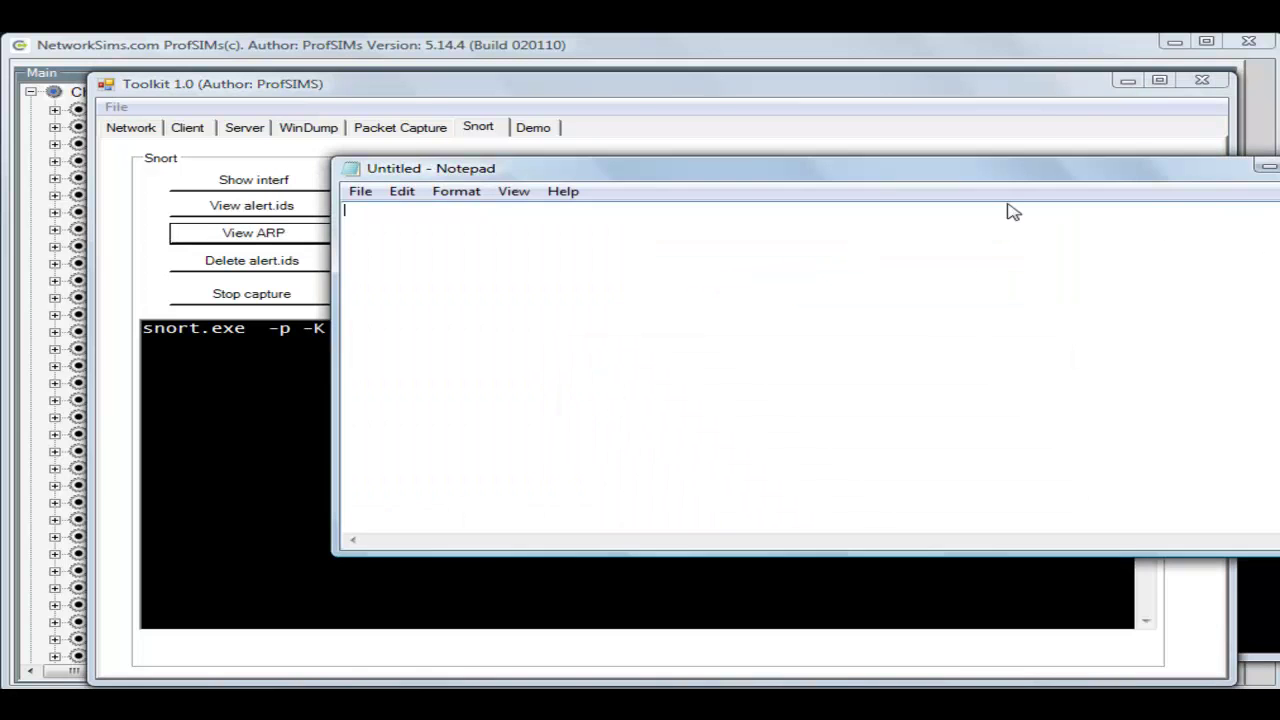
click(325, 290)
Delete alert.ids and verify the file no longer exists.
click(276, 263)
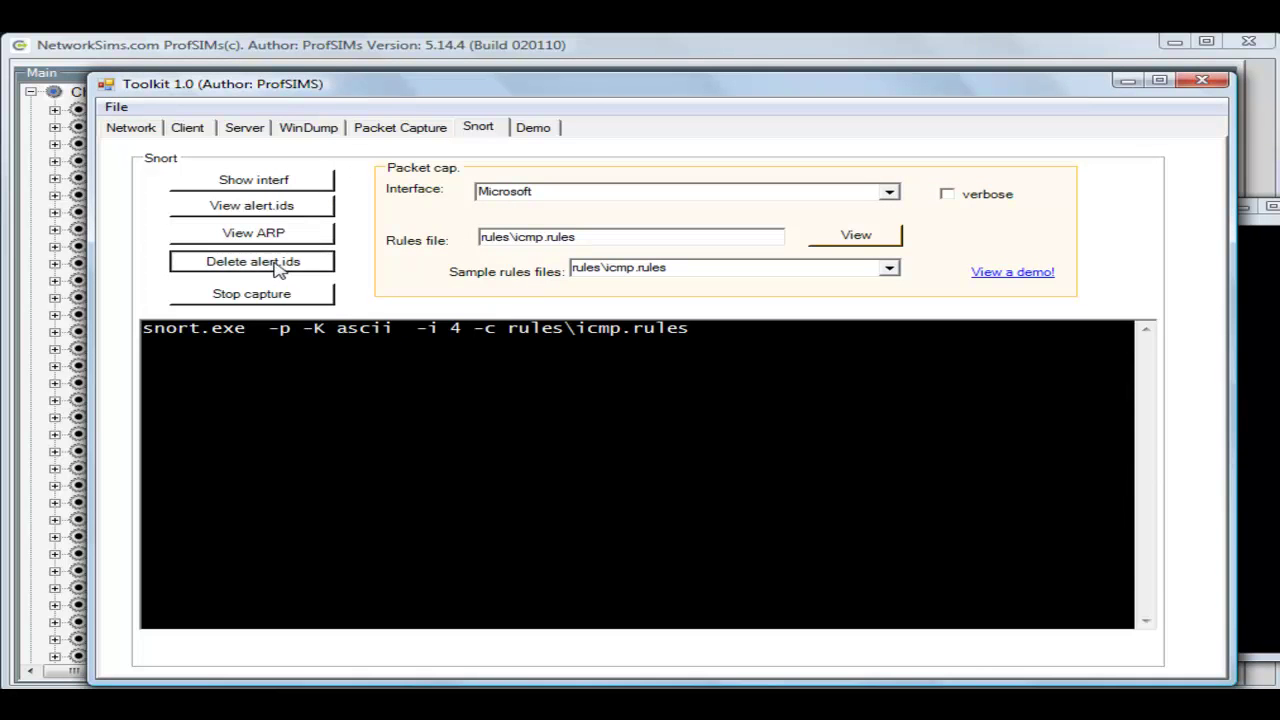
click(289, 208)
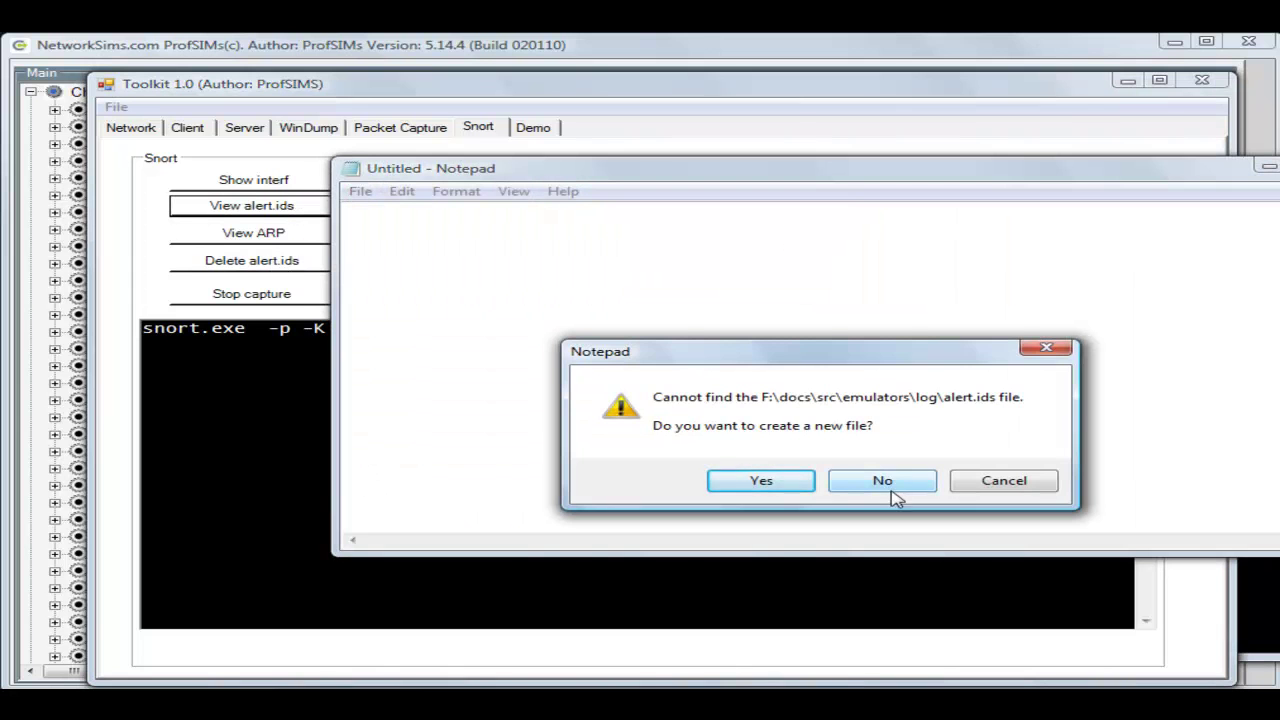
click(889, 484)
click(1268, 166)
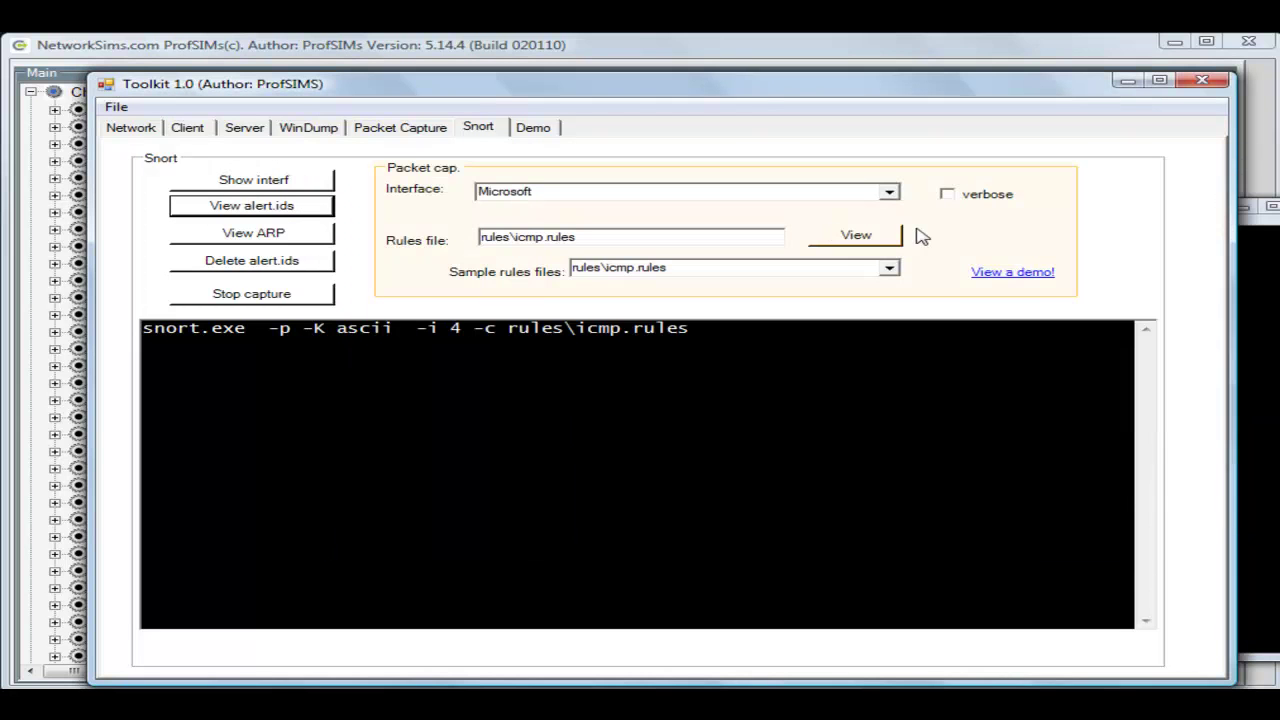
Select rules\syn.rules and keep Microsoft as the capture interface.
click(888, 270)
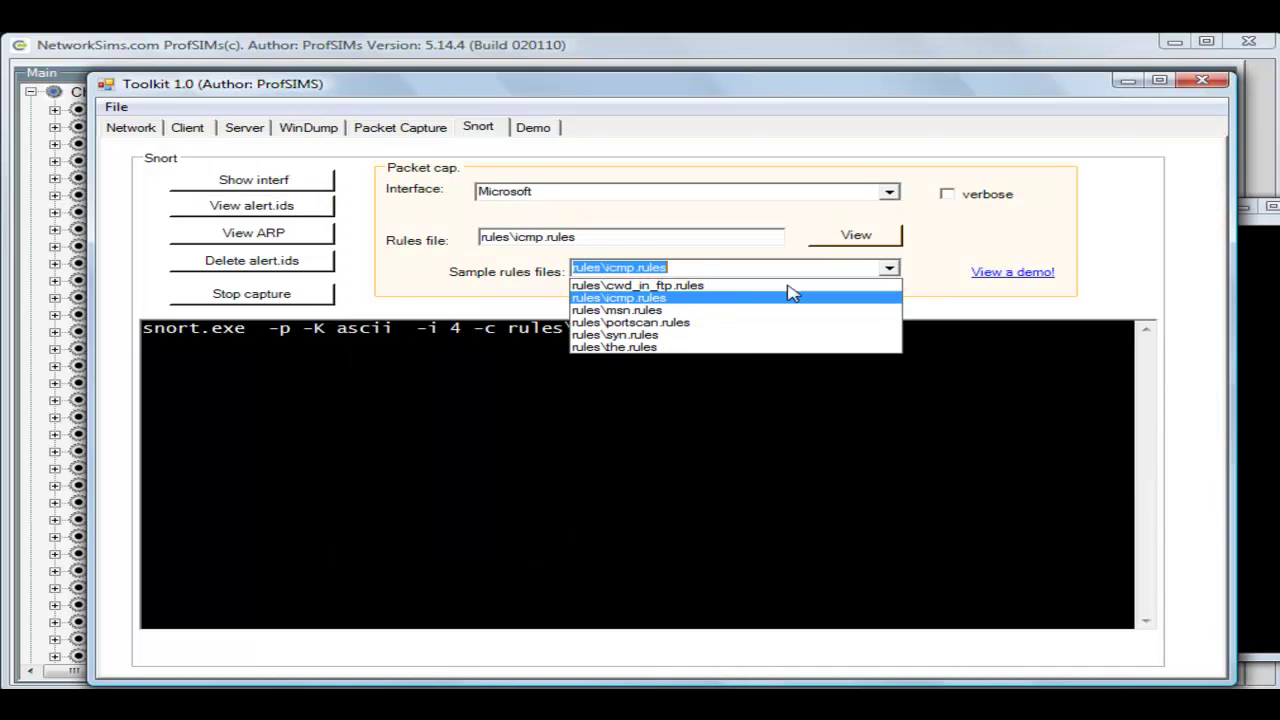
click(701, 338)
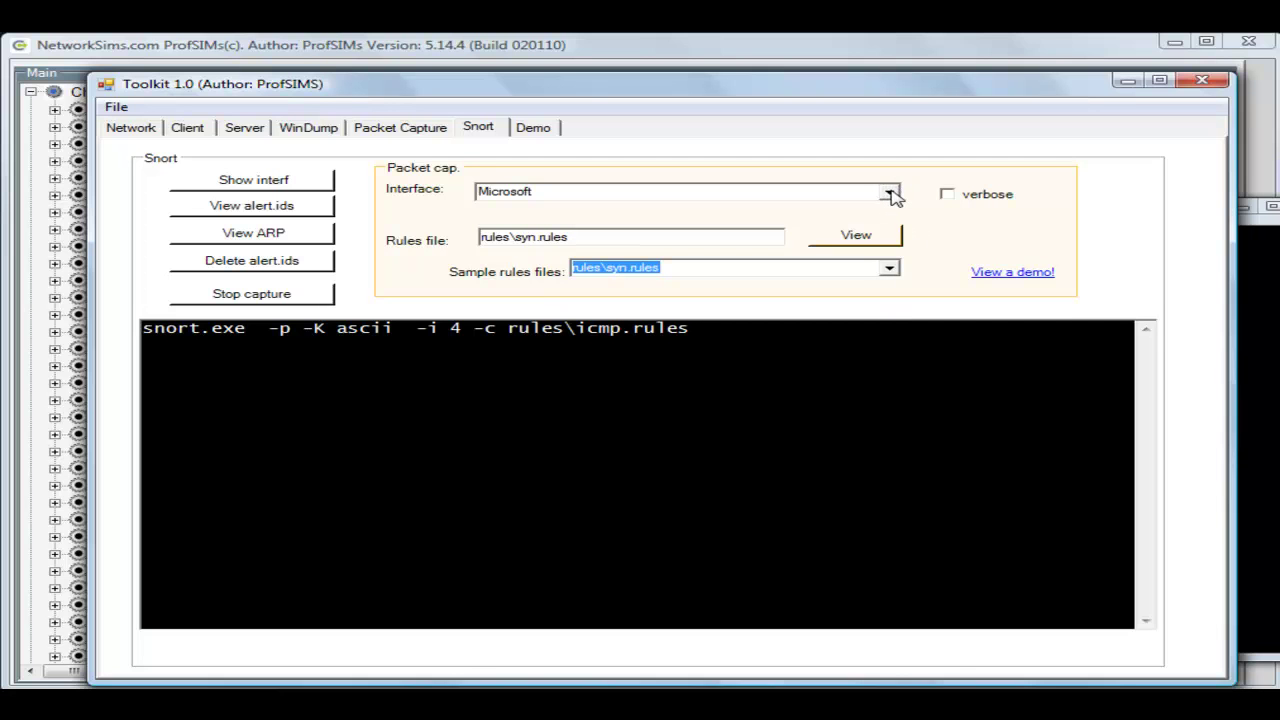
click(890, 192)
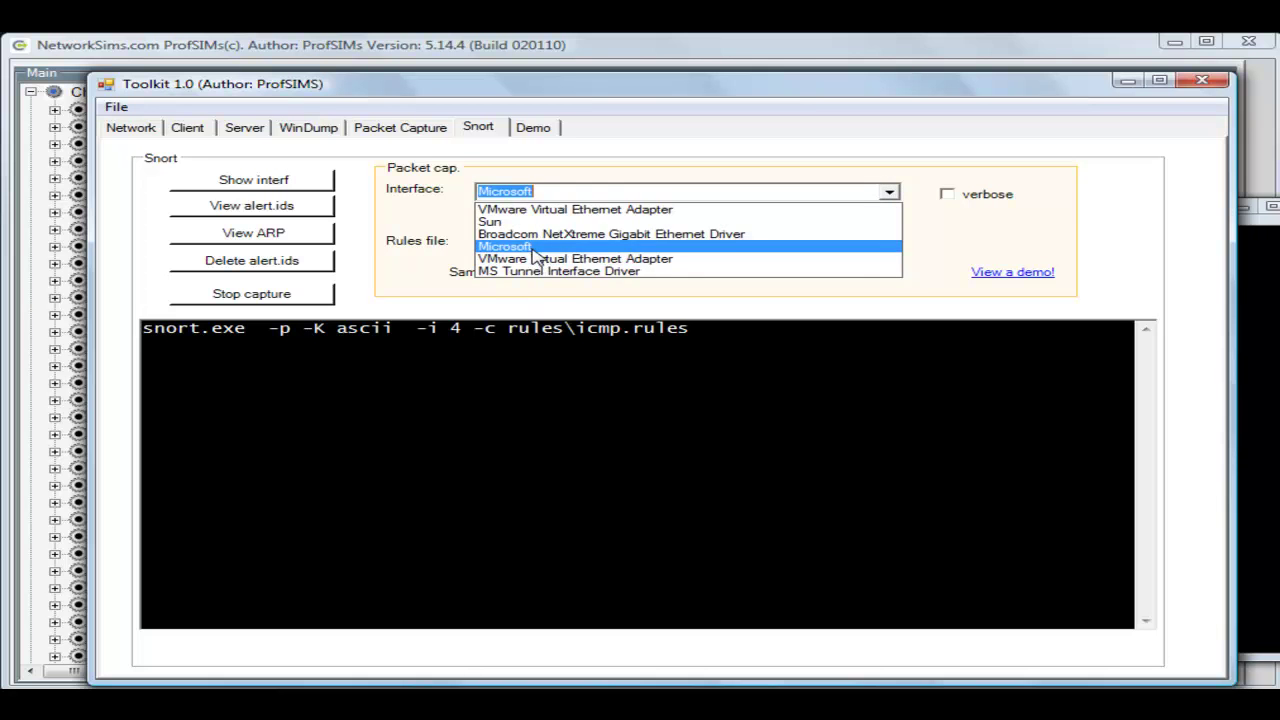
click(538, 250)
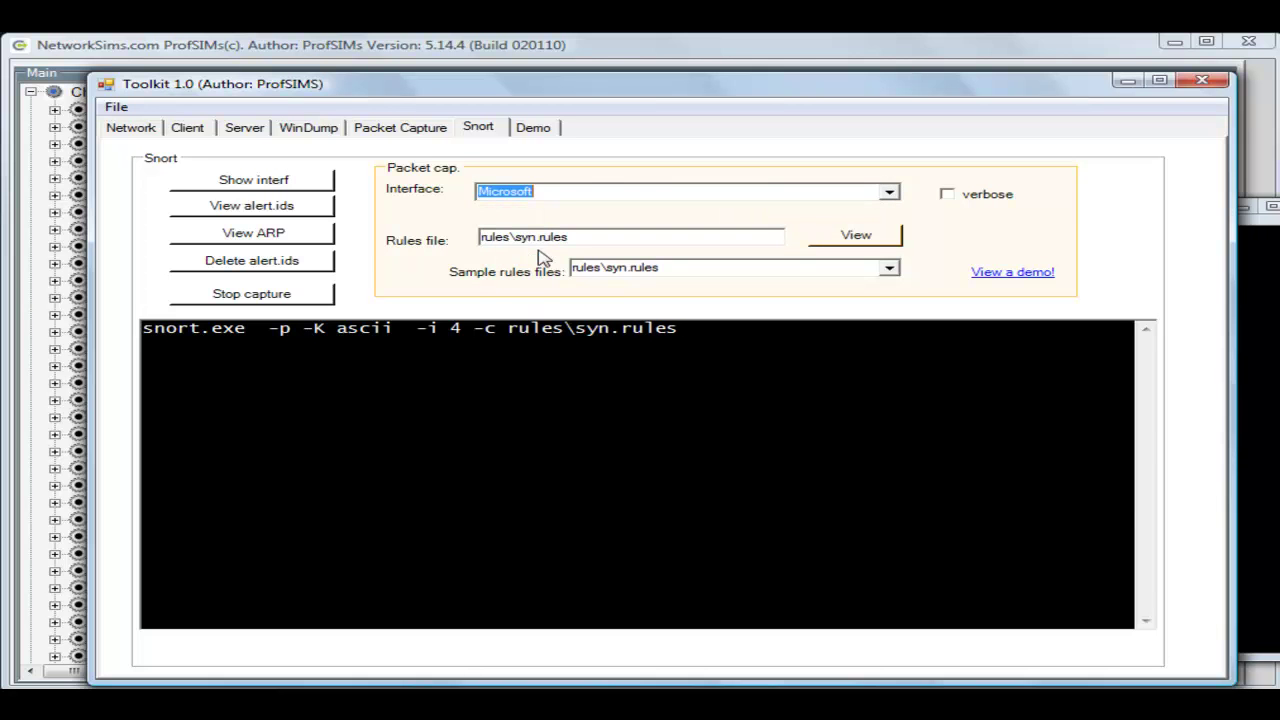
Check the ping console, move it aside, and return to the Toolkit.
click(1265, 440)
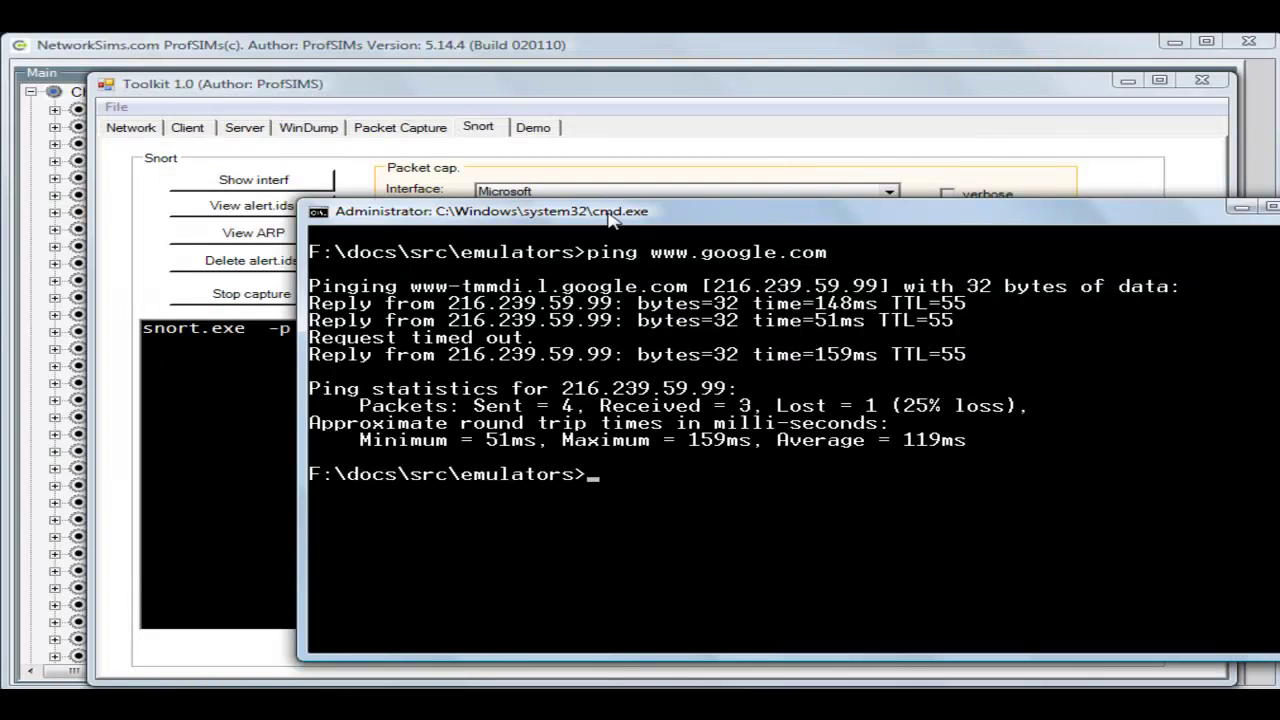
drag(615, 220, 910, 394)
drag(982, 416, 969, 391)
click(650, 92)
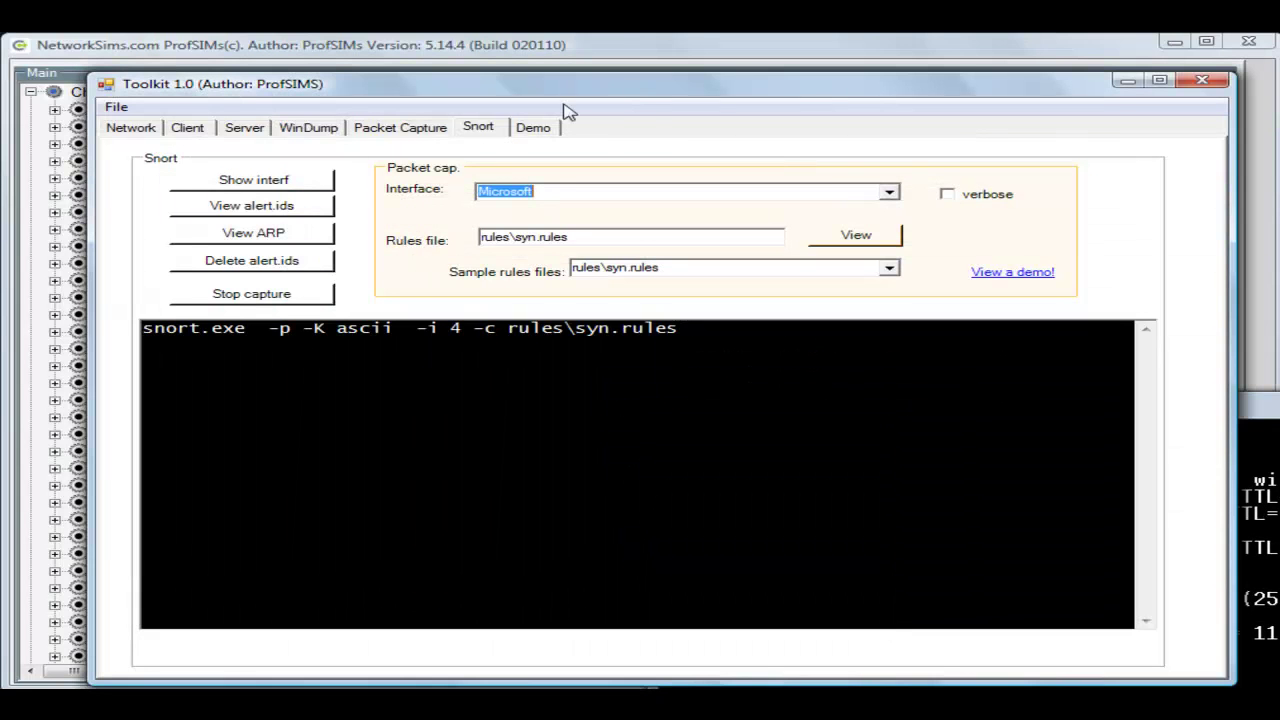
Review the SYN alerts, noting the SYN flag and source 192.168.0.20.
click(270, 205)
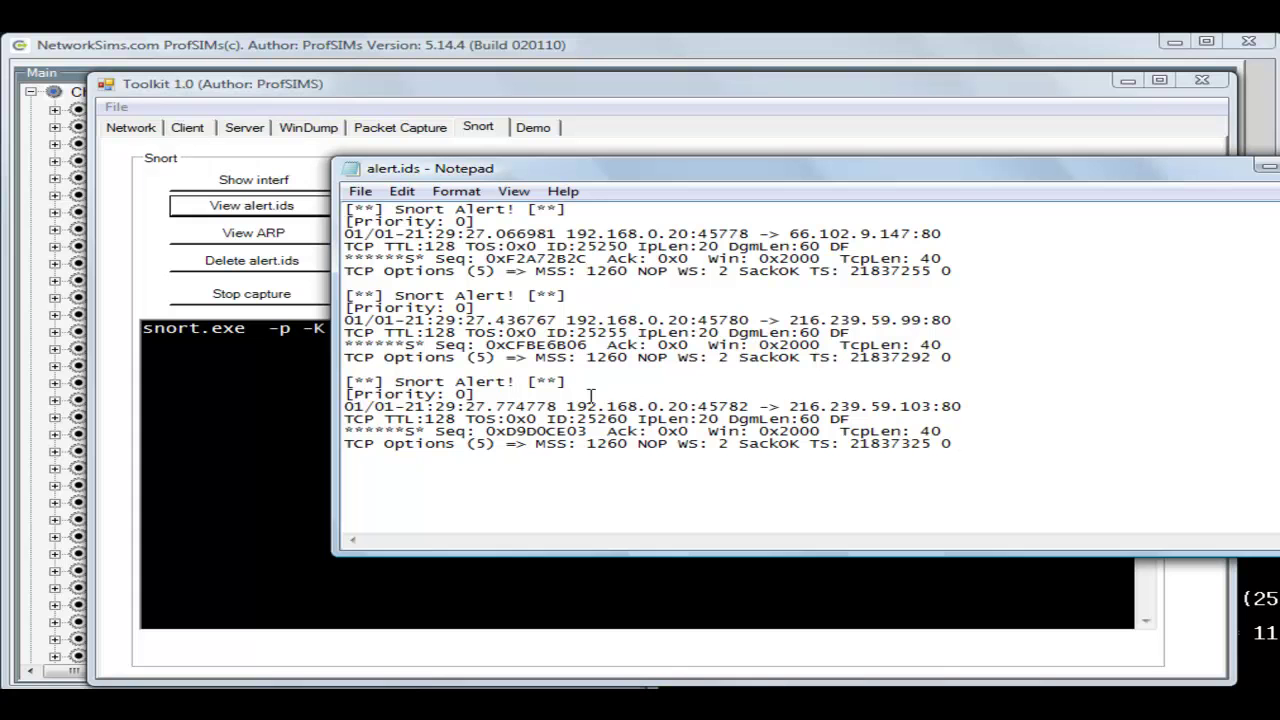
drag(426, 432, 332, 430)
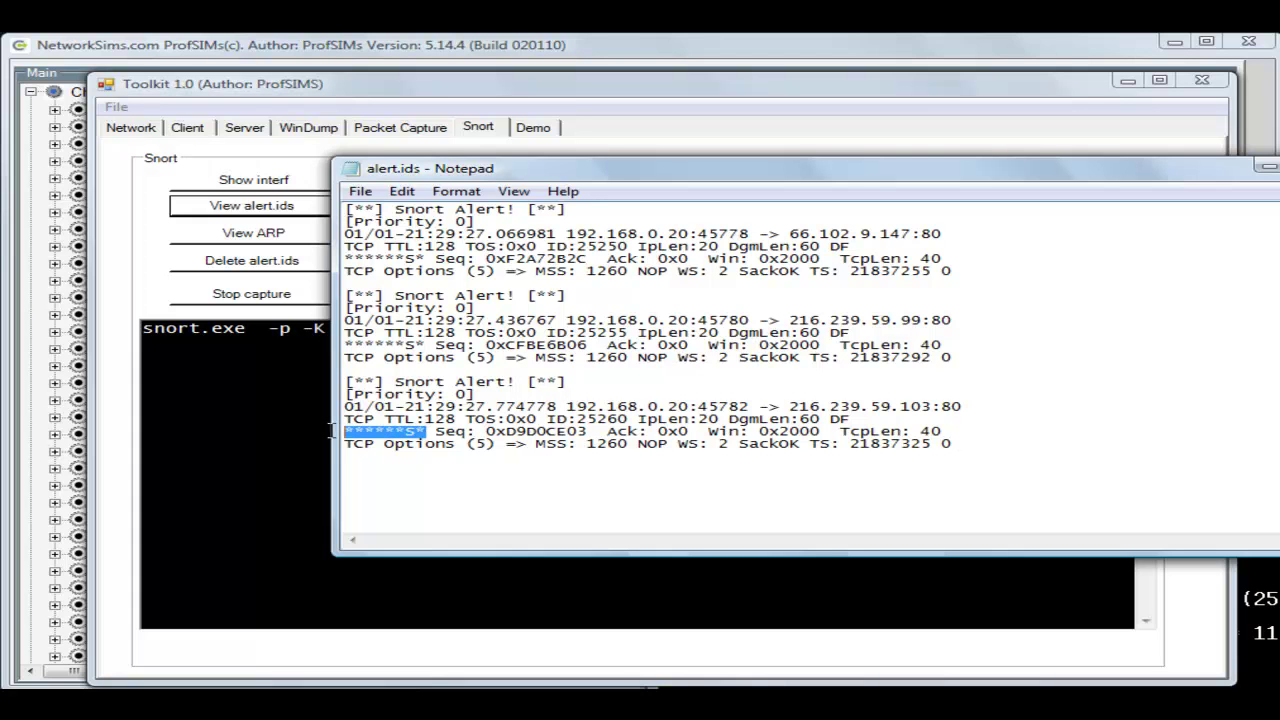
click(468, 459)
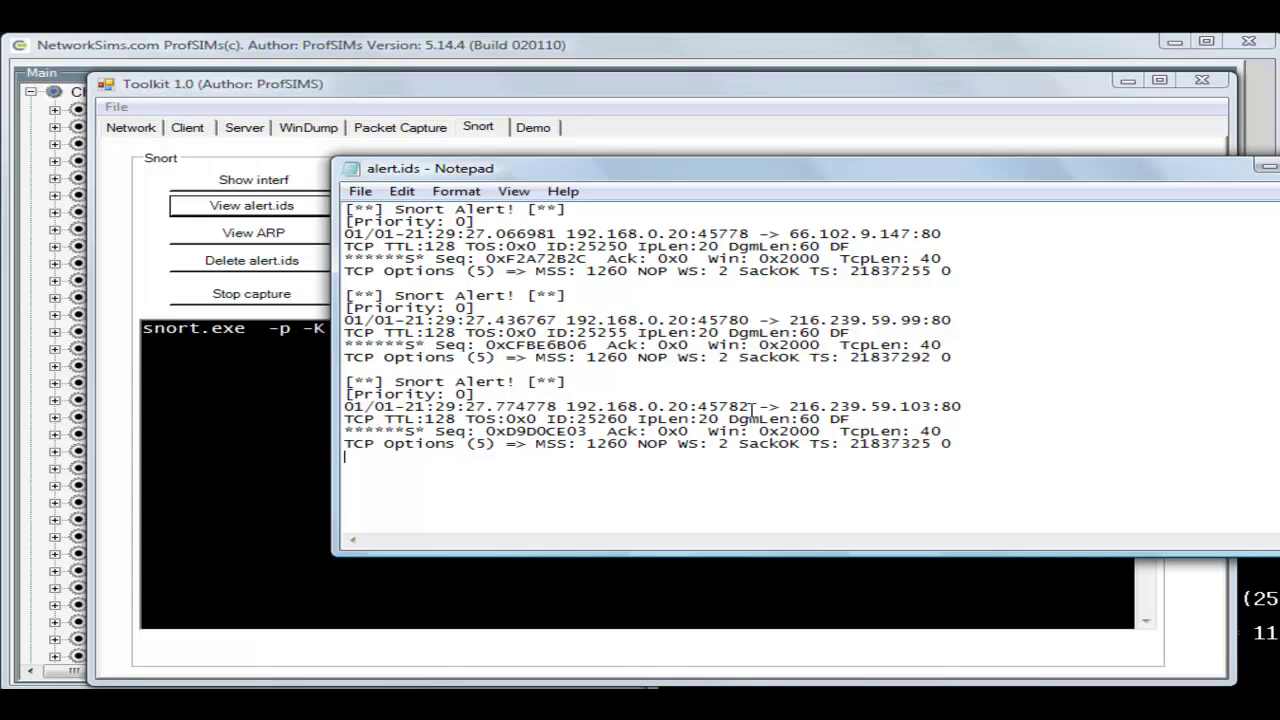
drag(690, 406, 571, 406)
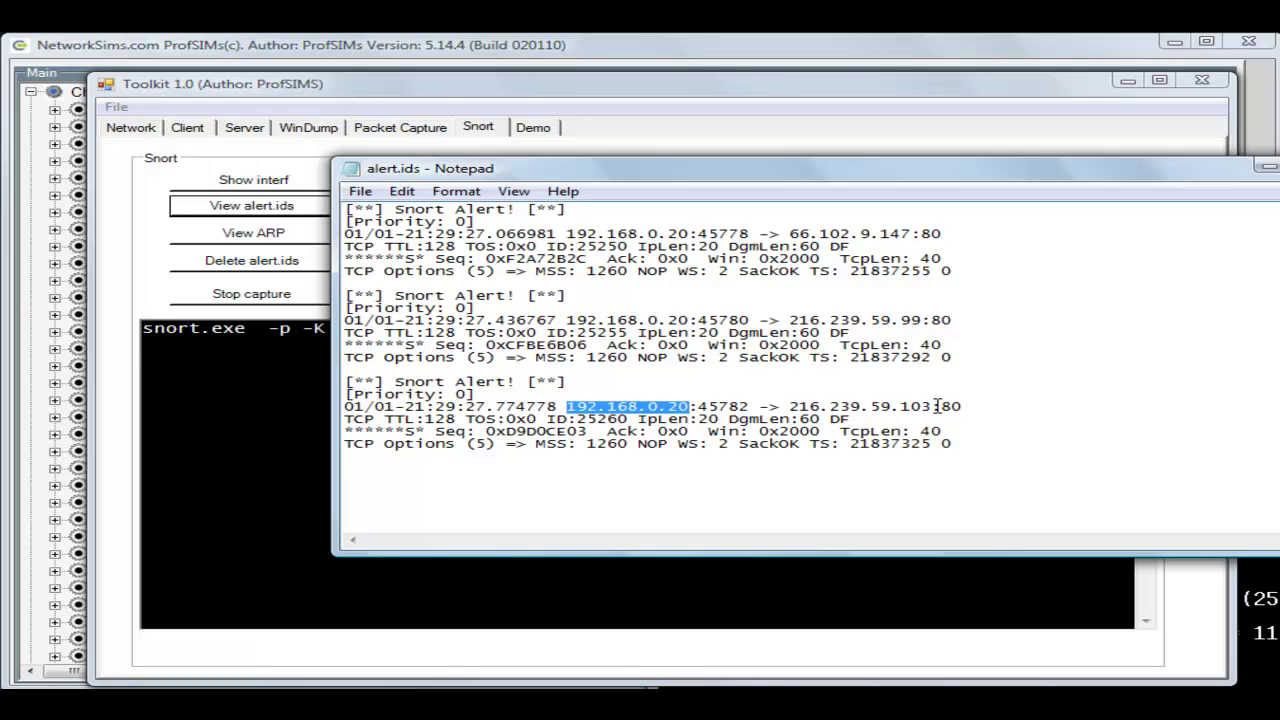
Copy destination address 216.239.59.103 from the third alert.
drag(930, 406, 793, 406)
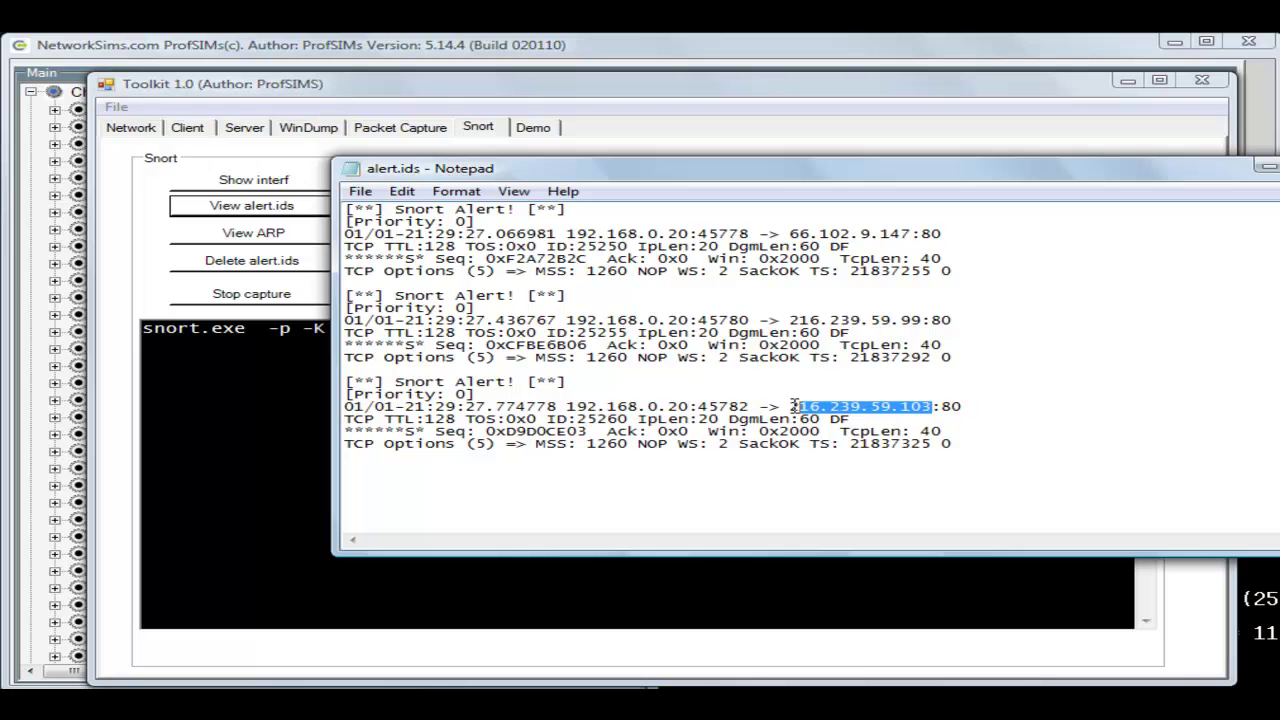
right_click(845, 412)
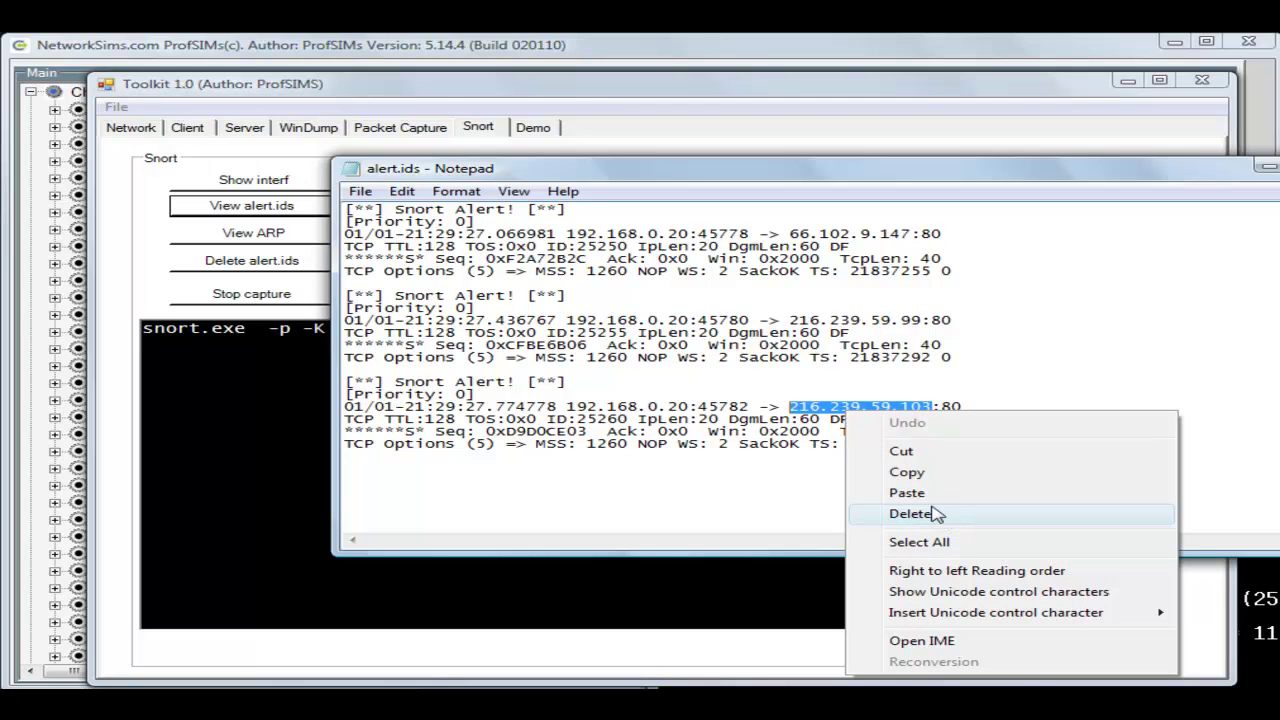
click(922, 472)
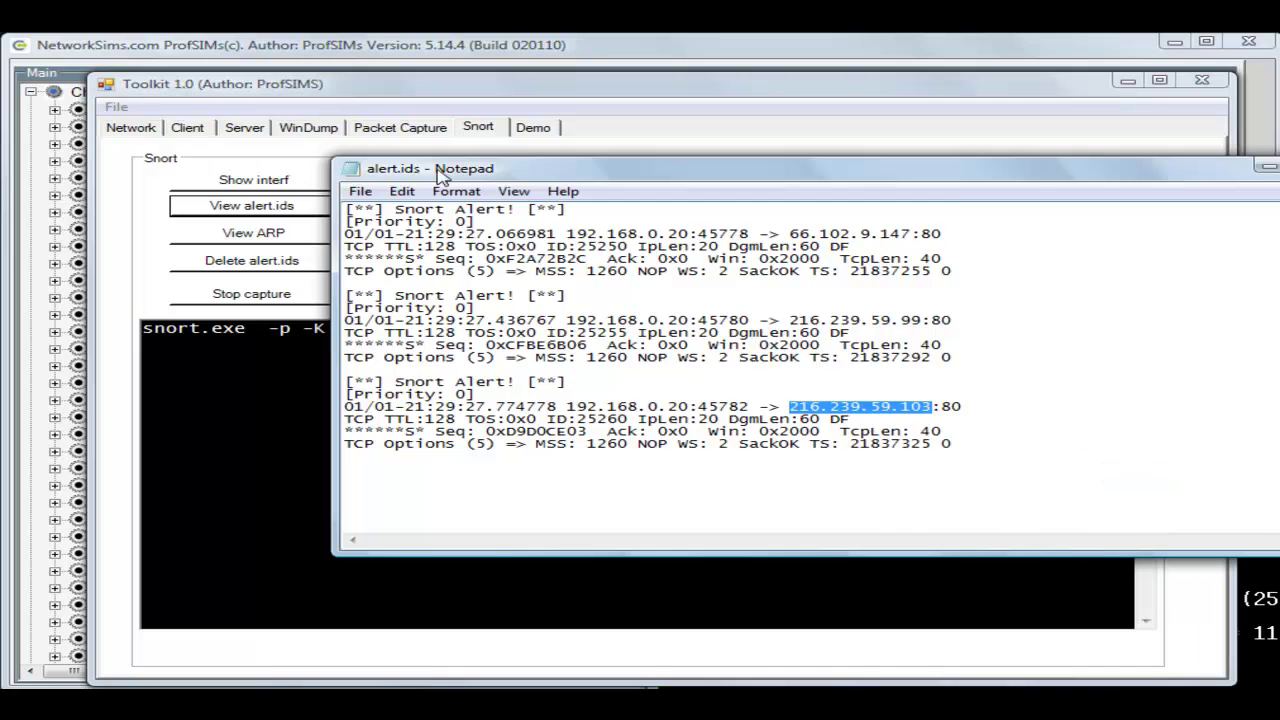
click(400, 88)
Resolve 216.239.59.103 to gv-in-f103.1e100.net with nslookup, then return to Snort.
click(147, 130)
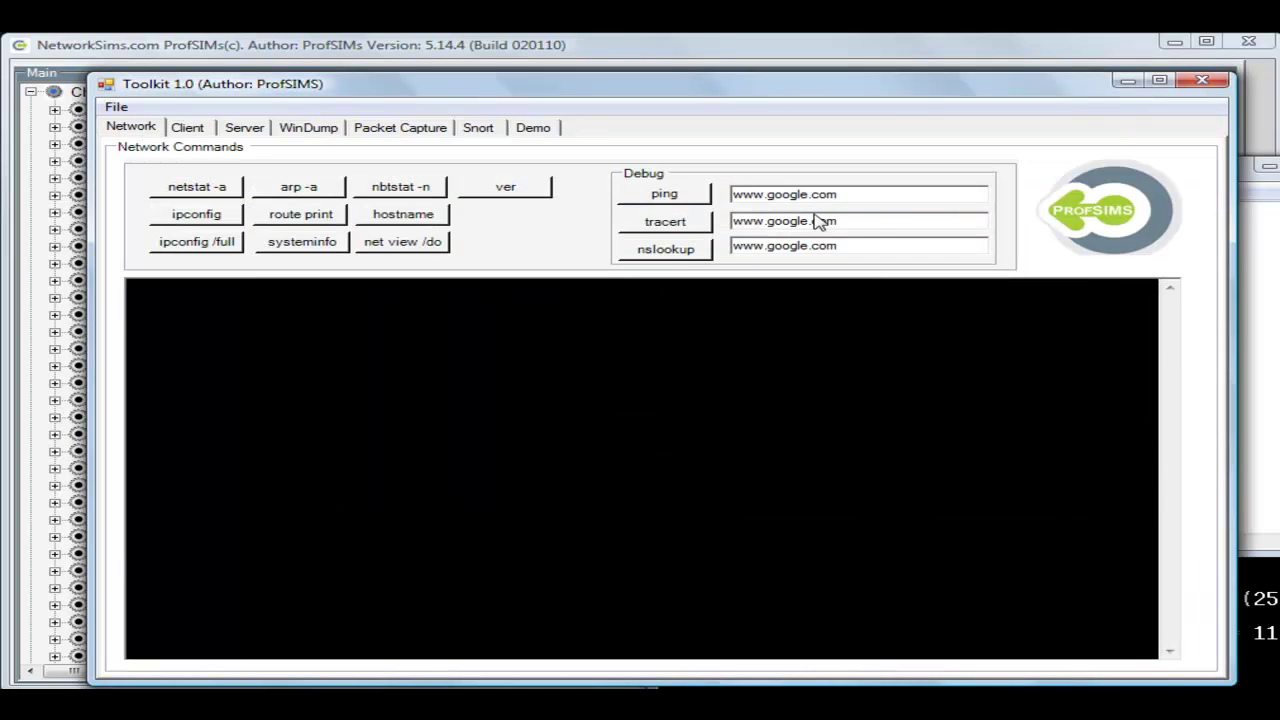
drag(852, 245, 731, 247)
text(216.239.59.103)
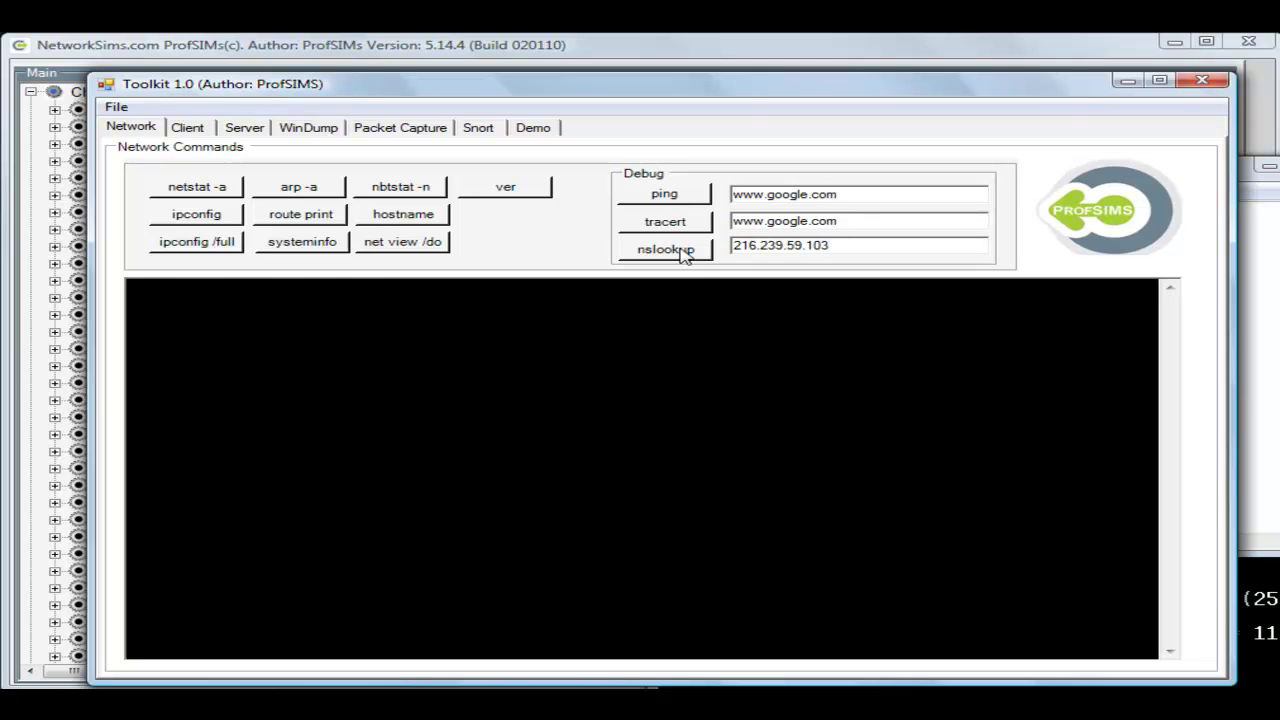
click(676, 249)
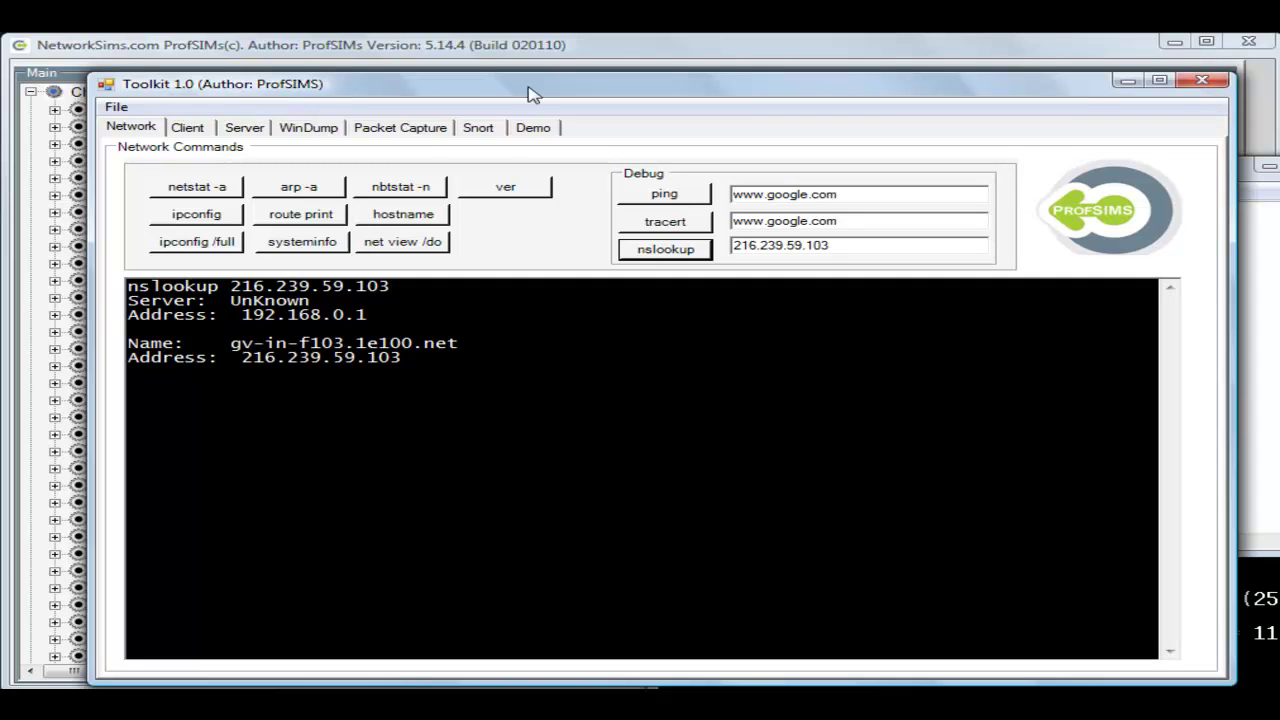
click(480, 130)
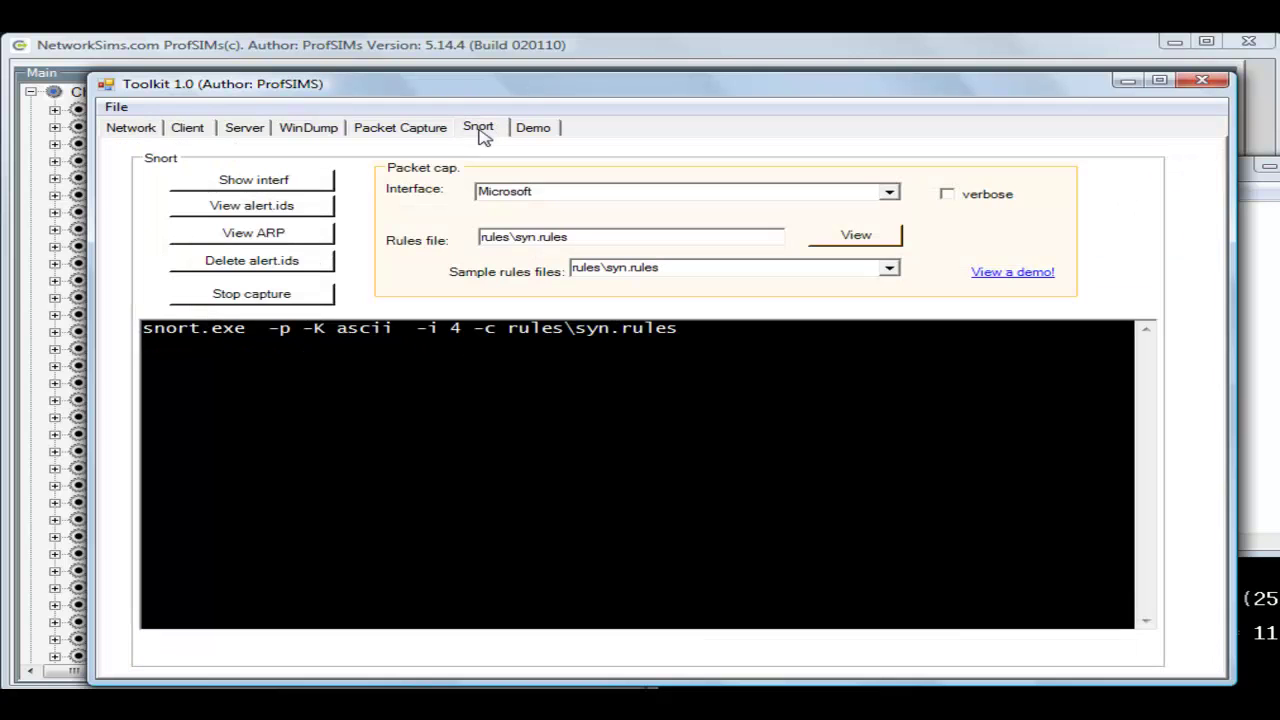
Reopen alert.ids and scroll through the many new TCP SYN alerts, including ports 445 and 139.
click(270, 212)
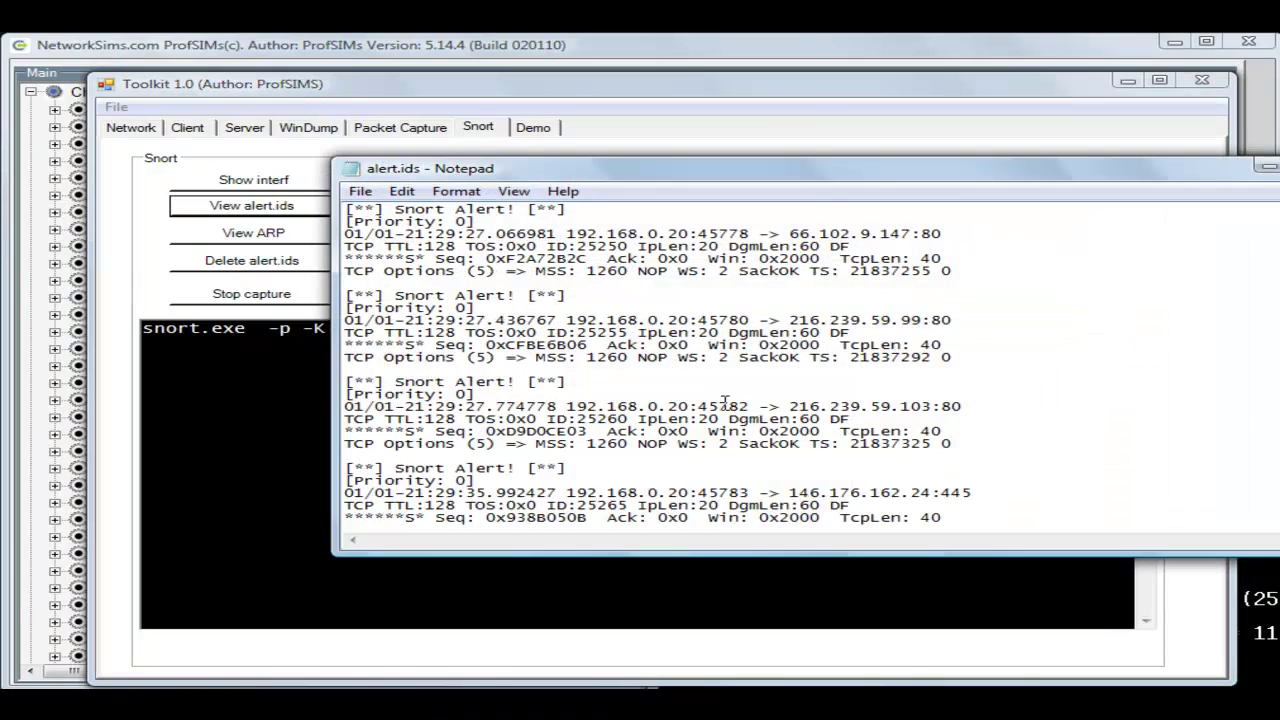
scroll(737, 398, down, 3)
scroll(786, 414, down, 2)
scroll(806, 420, down, 2)
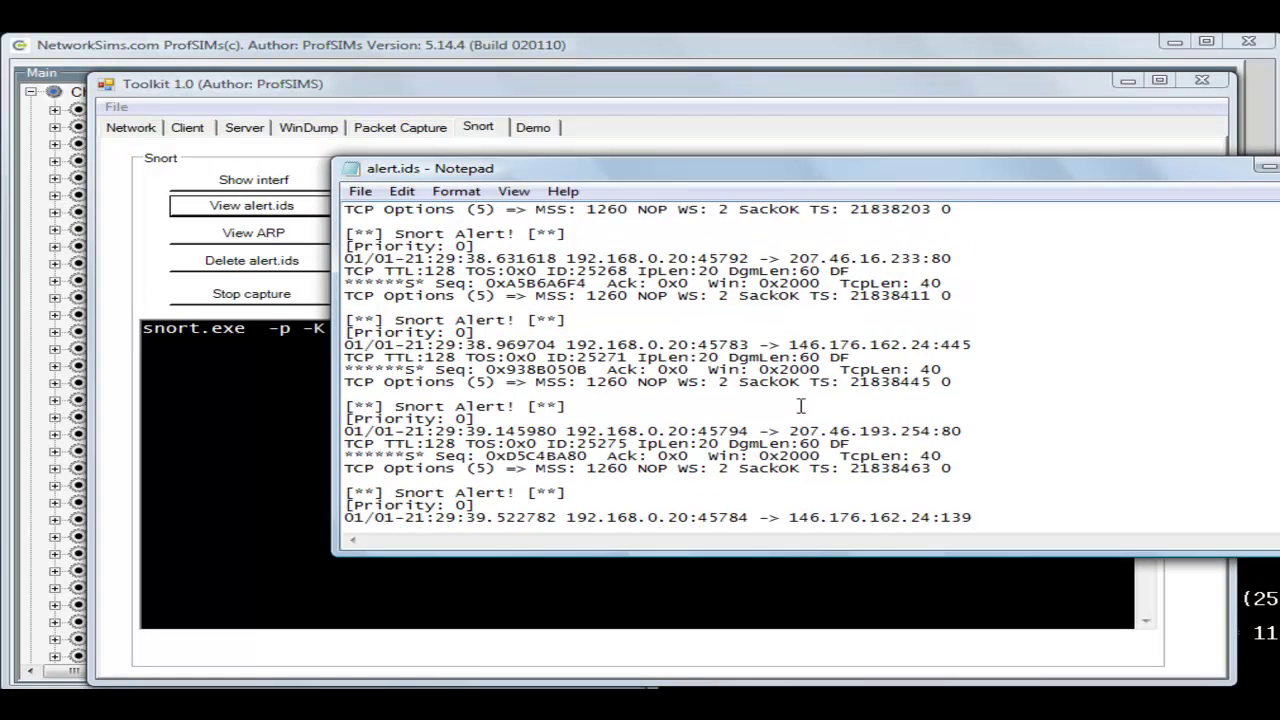
scroll(800, 409, down, 2)
scroll(809, 402, down, 3)
scroll(808, 402, down, 2)
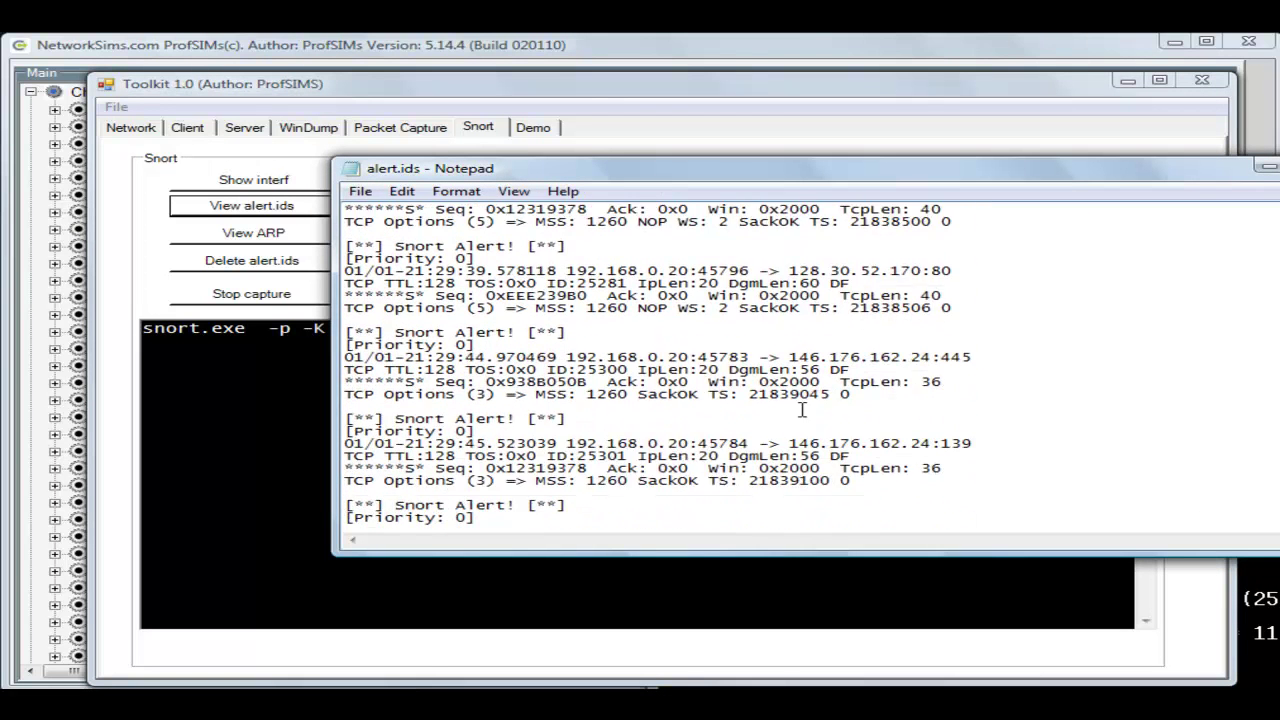
scroll(806, 405, down, 1)
scroll(802, 409, down, 1)
scroll(800, 403, down, 1)
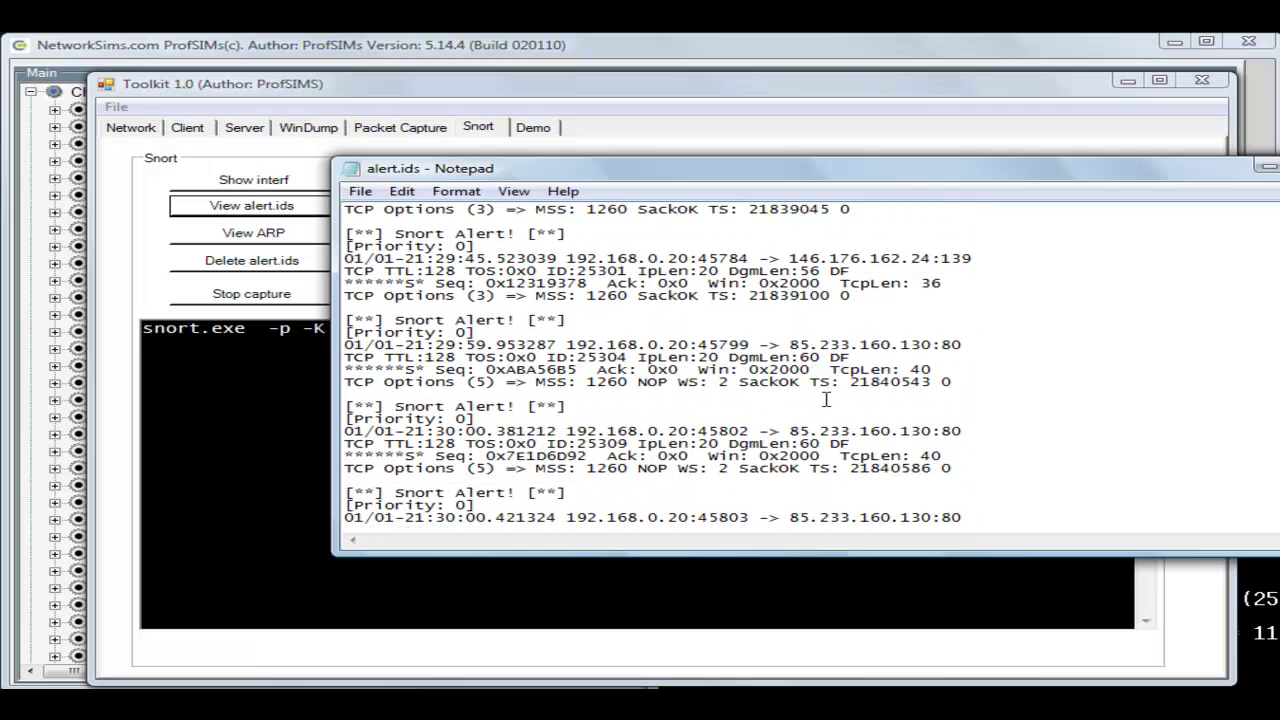
scroll(820, 417, down, 2)
scroll(819, 435, down, 4)
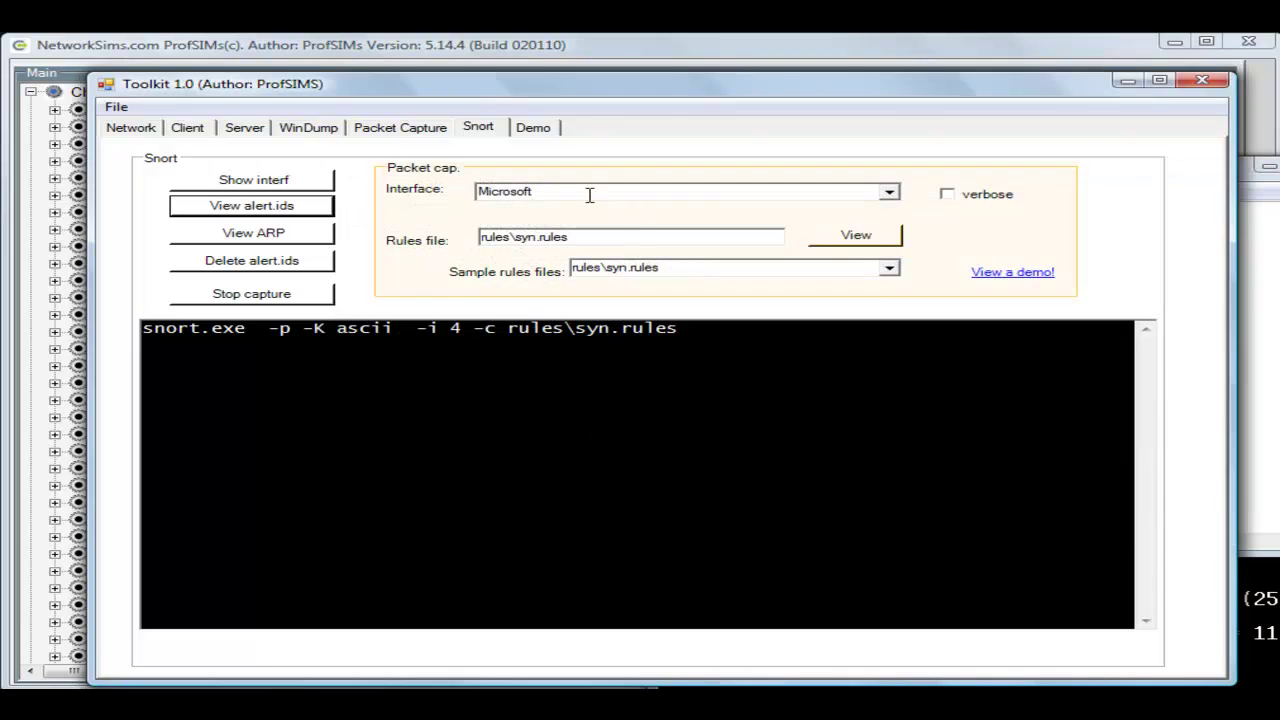
click(283, 298)
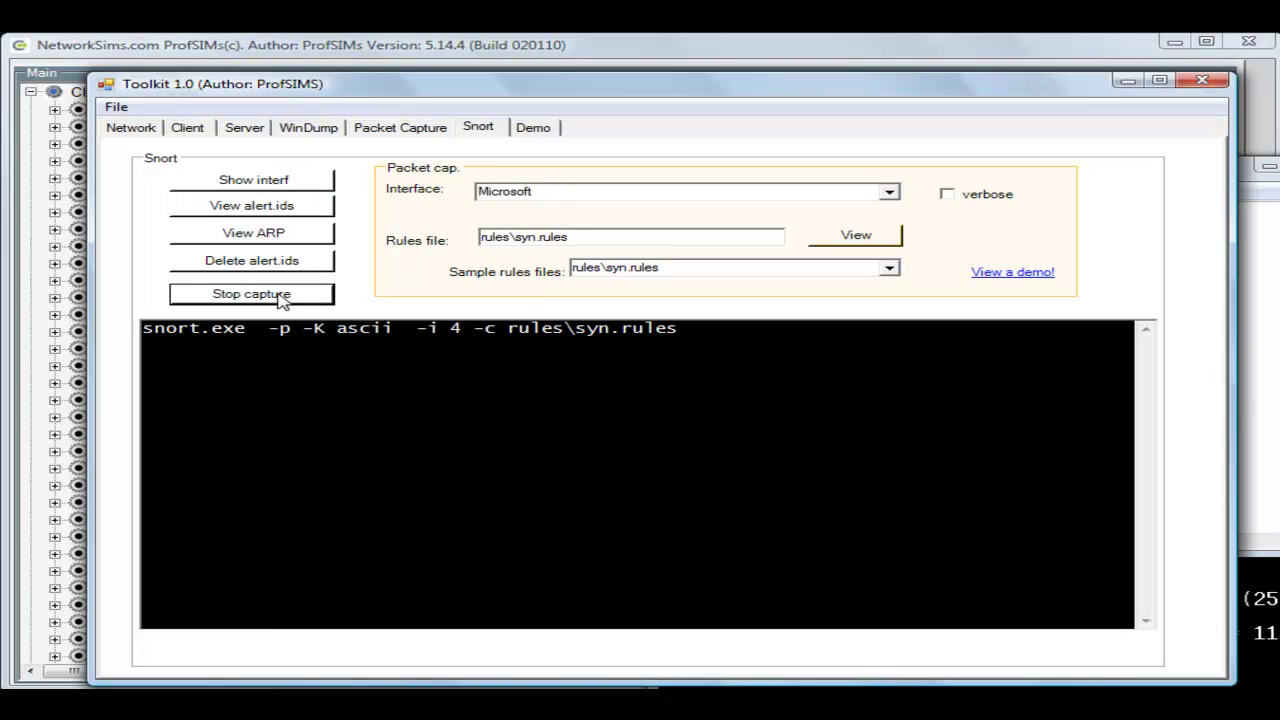
click(863, 238)
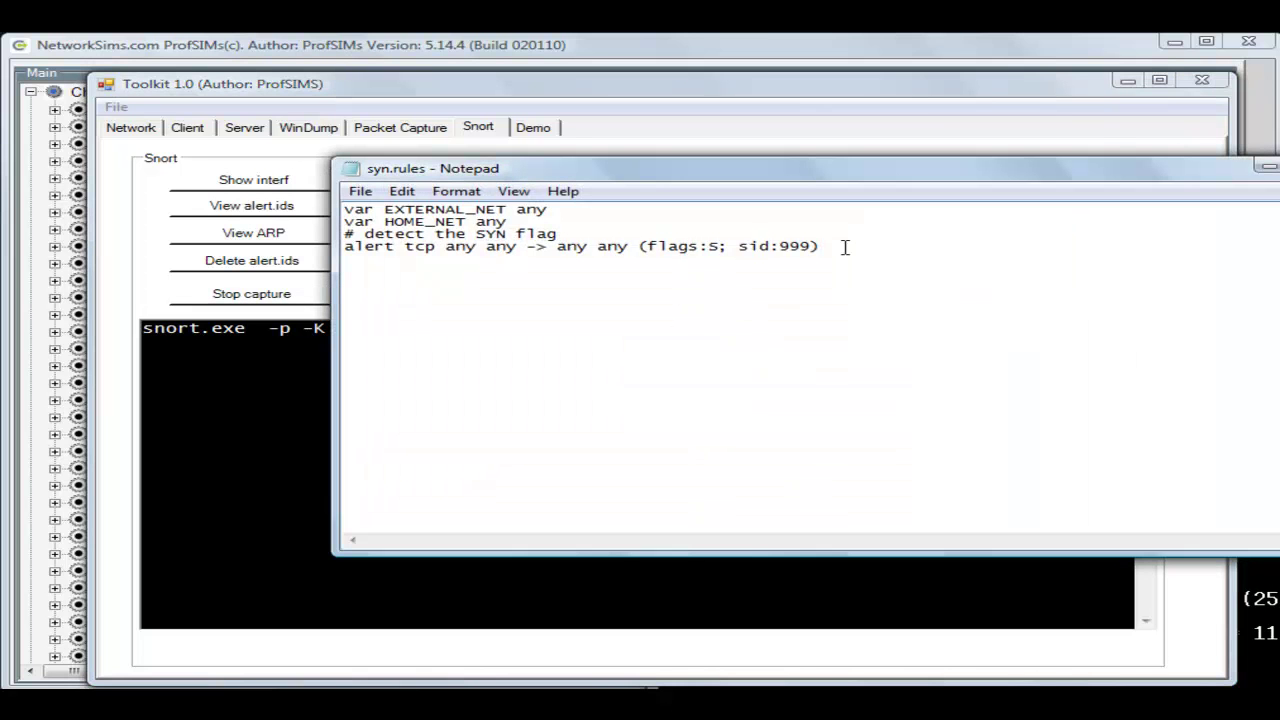
drag(840, 246, 337, 249)
drag(729, 246, 637, 246)
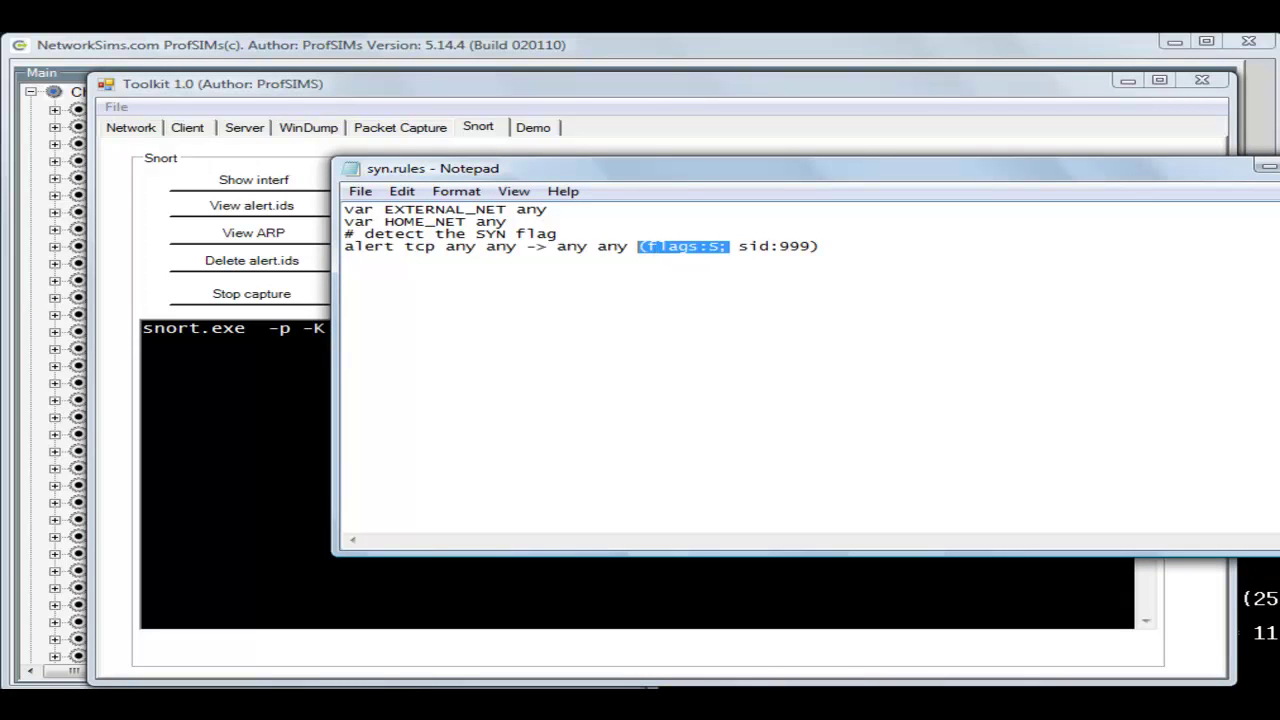
key(alt+Tab)
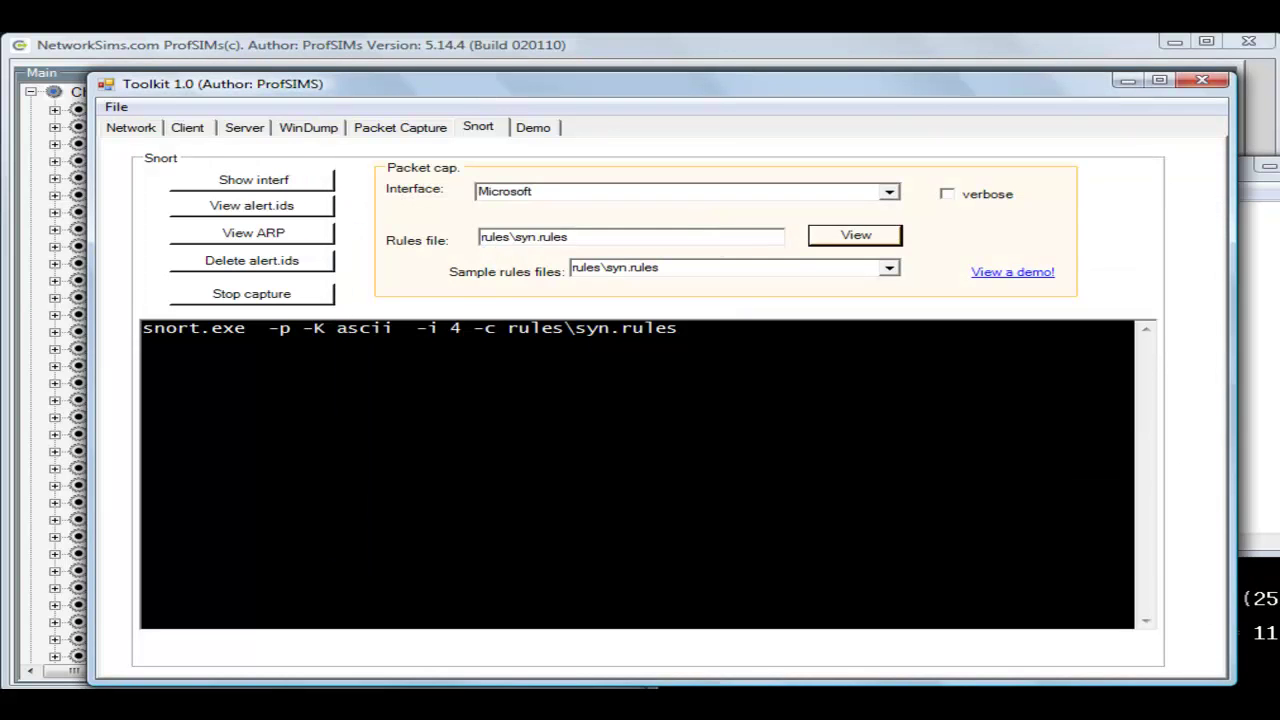